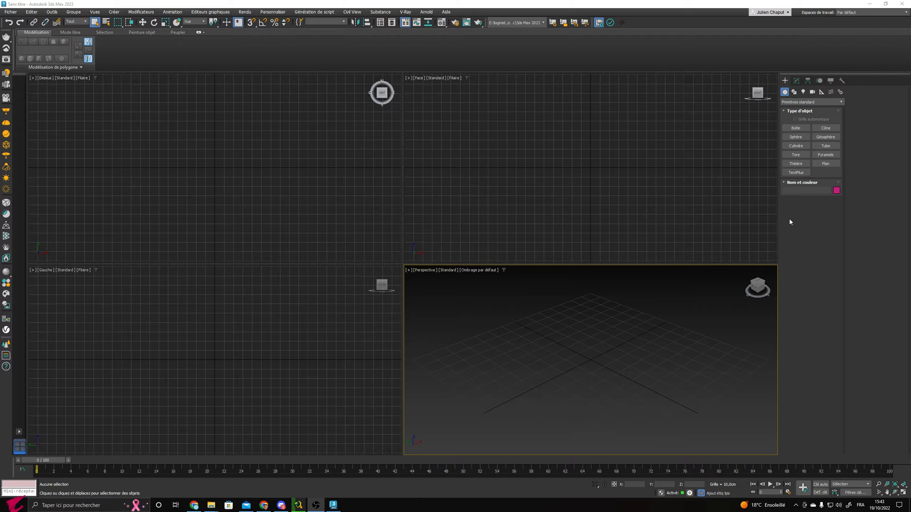
# Step: Create a large cylinder centered on the origin in the front view, with a radius of about 19 cm, extending toward the back
pyautogui.click(798, 147)
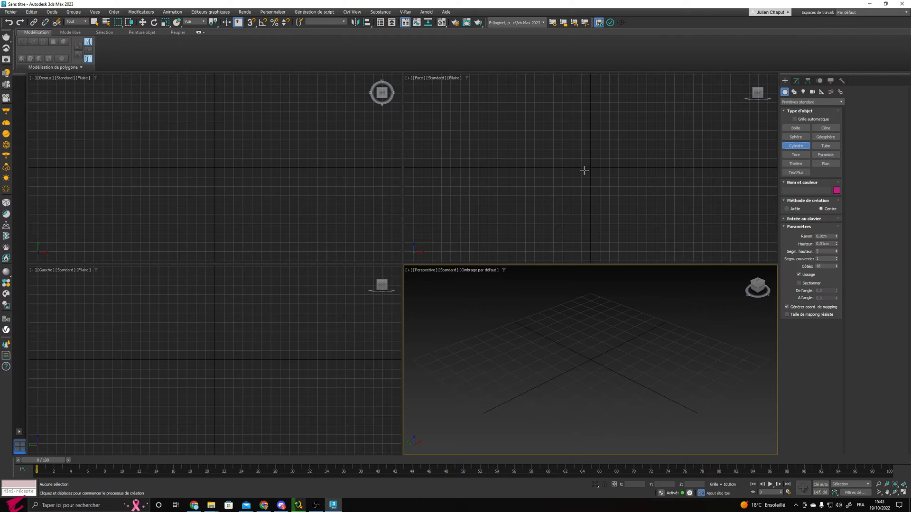
pyautogui.moveTo(590, 168); pyautogui.dragTo(598, 184)
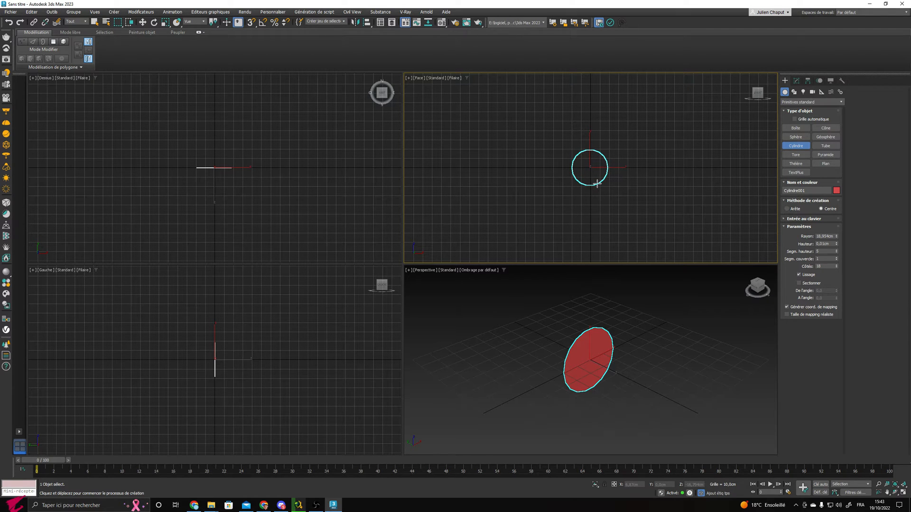
pyautogui.click(612, 257)
pyautogui.rightClick(692, 201)
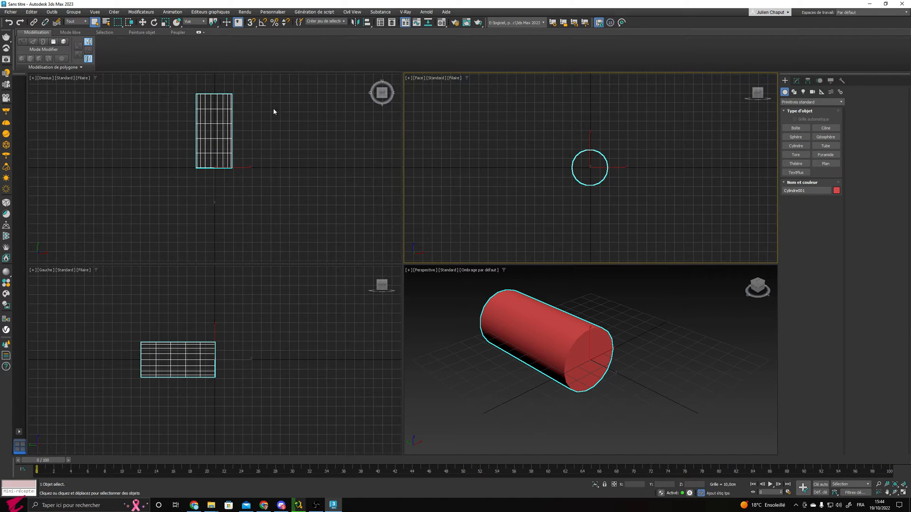
# Step: Position the large cylinder exactly at the origin by setting its X and Z coordinates to 0
pyautogui.click(555, 328)
pyautogui.press('w')
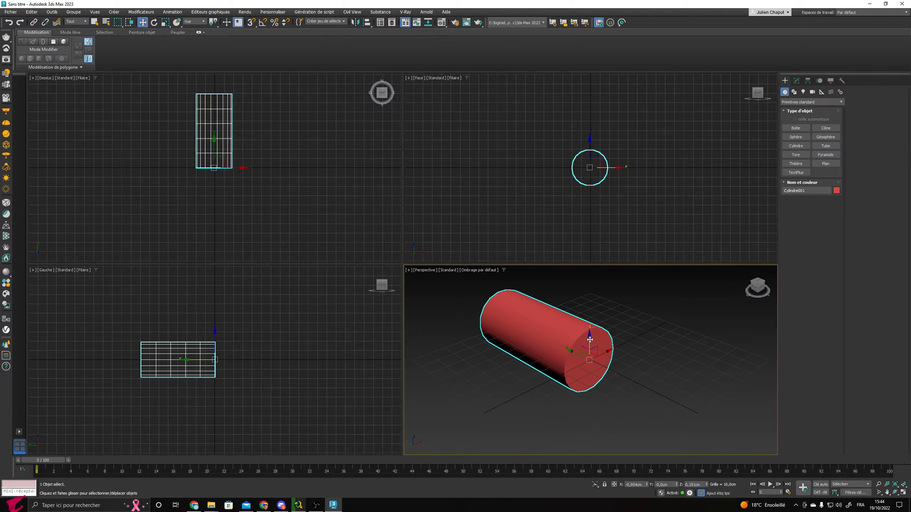
pyautogui.doubleClick(636, 485)
pyautogui.write('0')
pyautogui.doubleClick(695, 485)
pyautogui.write('0')
pyautogui.click(668, 485)
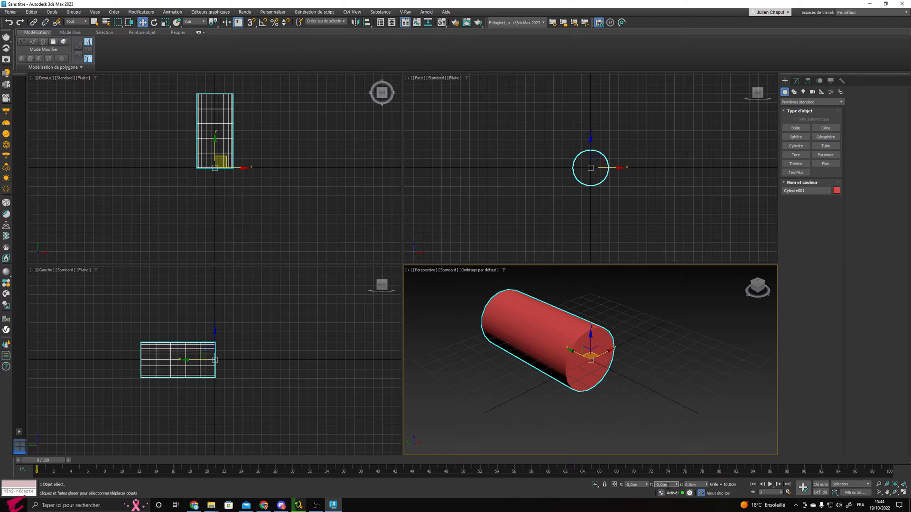
# Step: Create a small cylinder above the large one in the front view, about 3.9 cm in radius and about 79 cm long, matching its depth
pyautogui.click(796, 145)
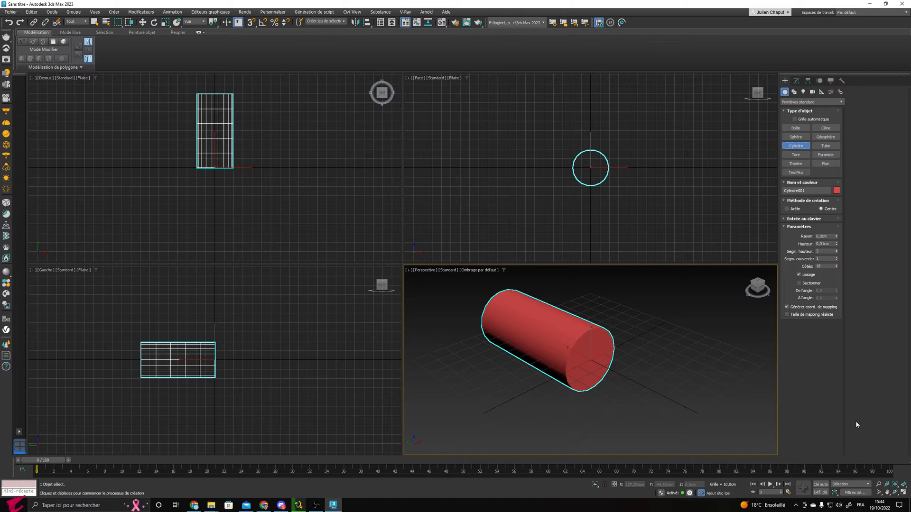
pyautogui.moveTo(590, 159); pyautogui.dragTo(586, 189, button='middle')
pyautogui.scroll(4, 589, 190)
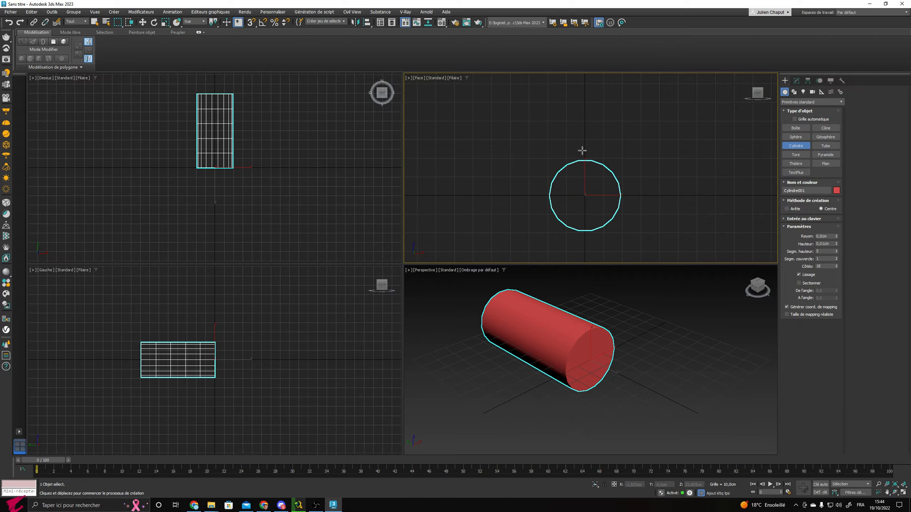
pyautogui.moveTo(585, 139); pyautogui.dragTo(586, 148)
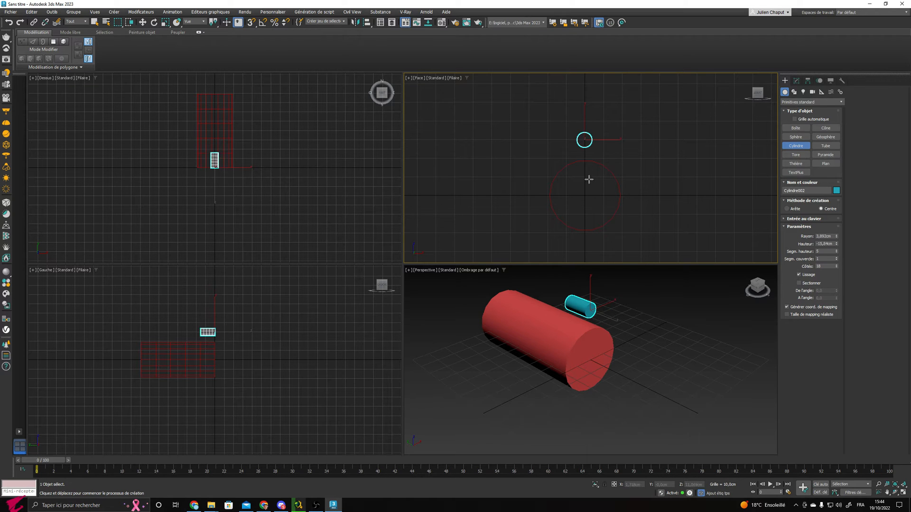
pyautogui.click(603, 295)
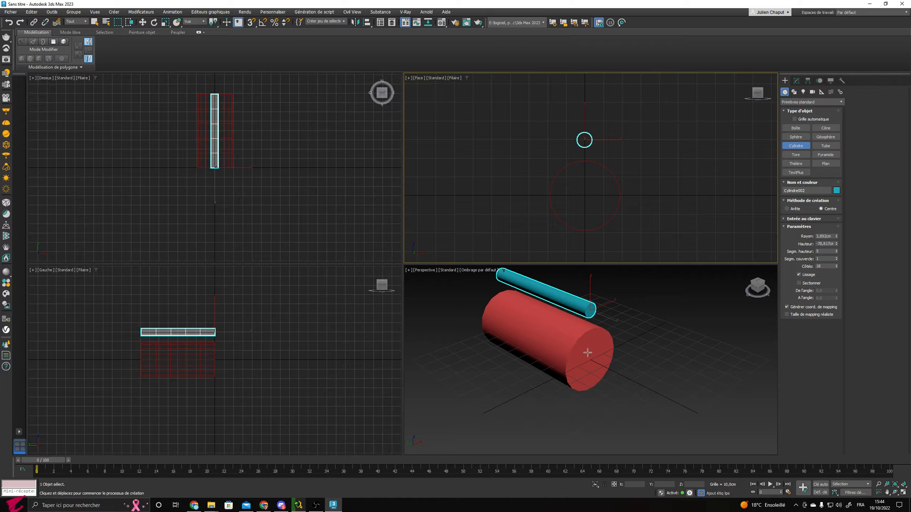
# Step: Center the small cylinder horizontally over the large one by setting its X position to 0
pyautogui.click(142, 22)
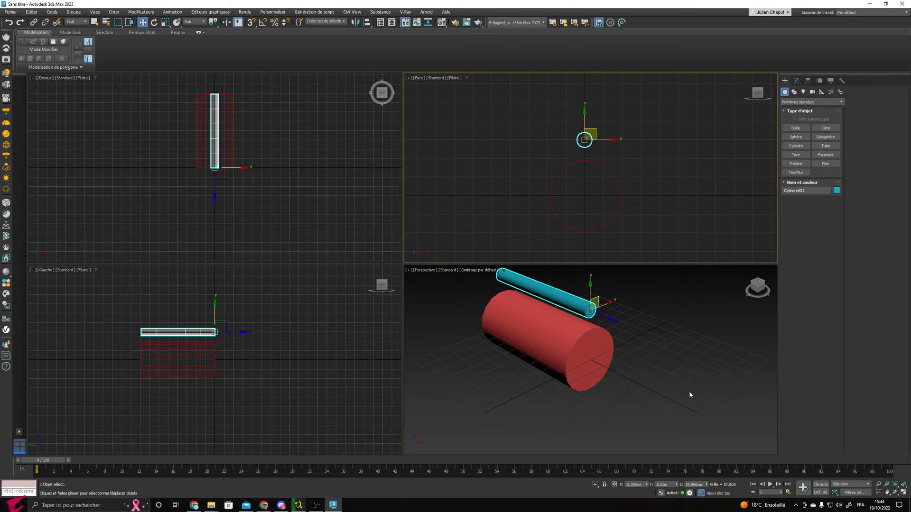
pyautogui.doubleClick(643, 485)
pyautogui.write('-0')
pyautogui.press('Tab')
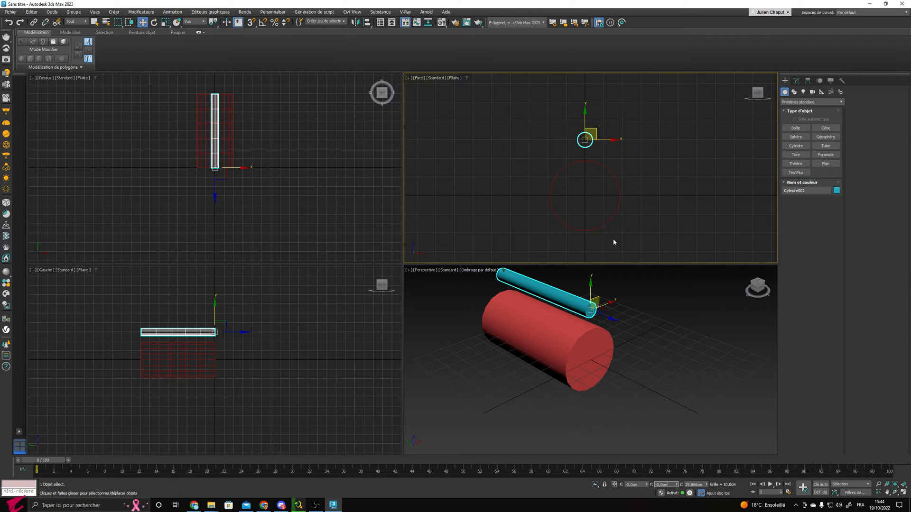
# Step: Lower the small cylinder along the vertical axis until it rests on top of the large cylinder
pyautogui.scroll(4, 584, 183)
pyautogui.moveTo(586, 110); pyautogui.dragTo(594, 133)
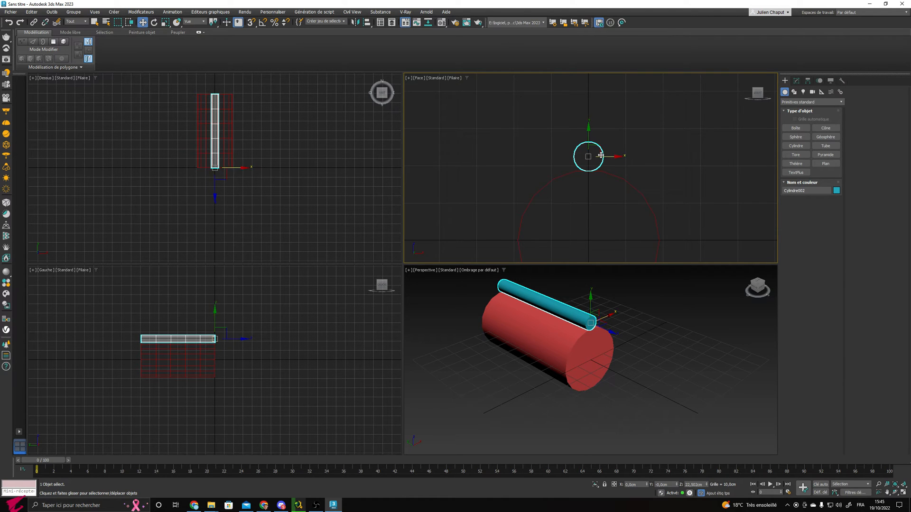
pyautogui.moveTo(625, 176); pyautogui.dragTo(623, 125, button='middle')
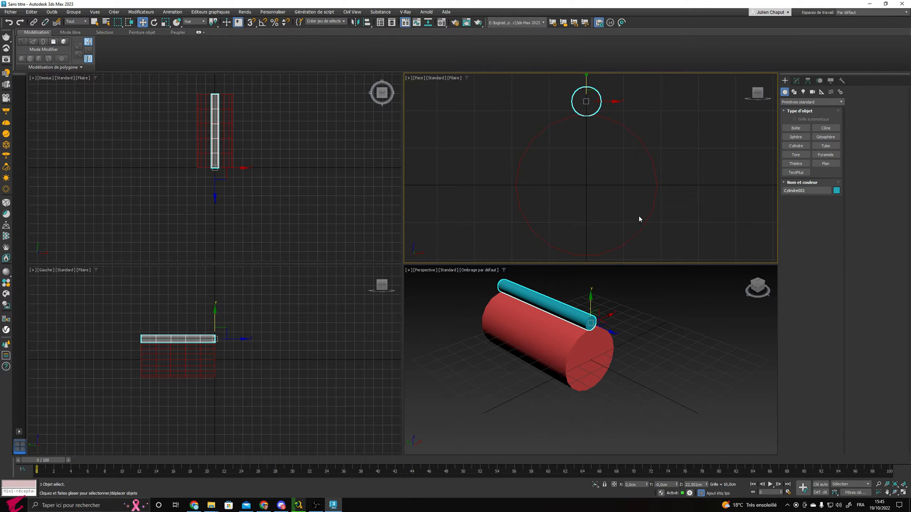
# Step: Align only the small cylinder's pivot to the large cylinder's pivot point in X, Y and Z
pyautogui.click(808, 81)
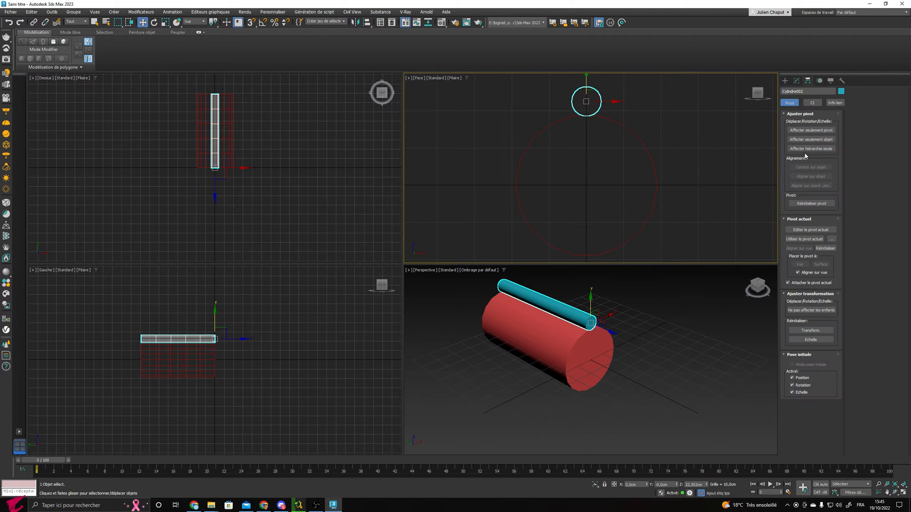
pyautogui.click(813, 131)
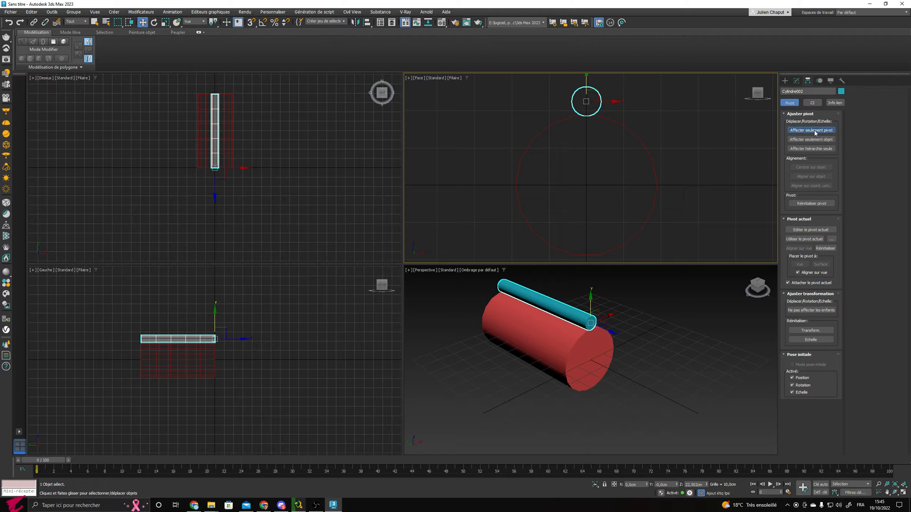
pyautogui.click(367, 23)
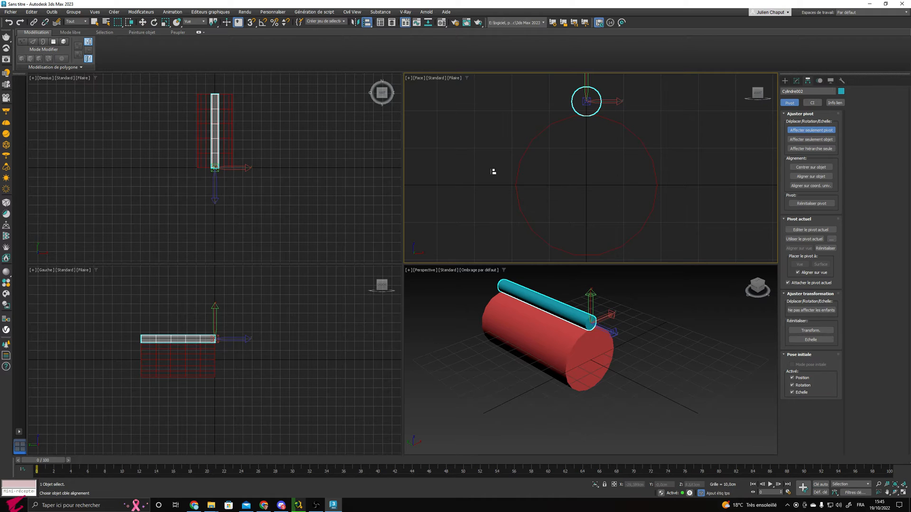
pyautogui.click(642, 141)
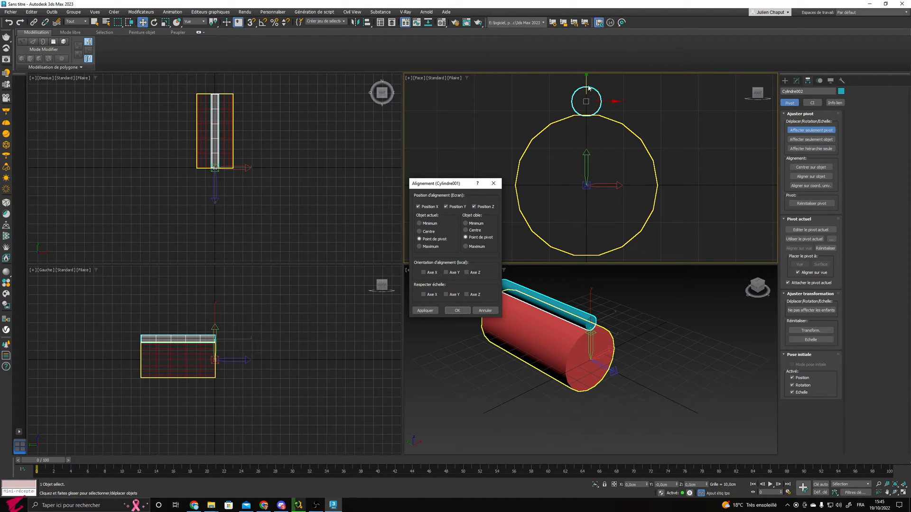
pyautogui.click(457, 312)
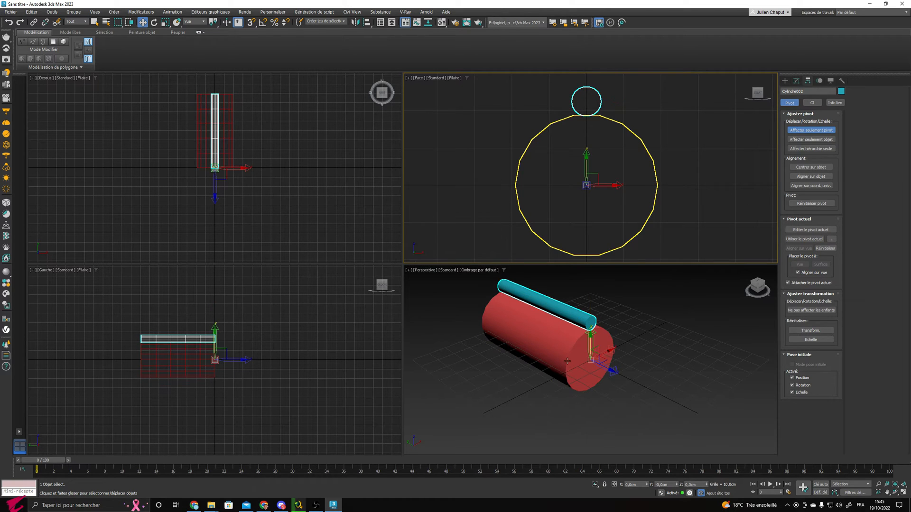
pyautogui.click(809, 131)
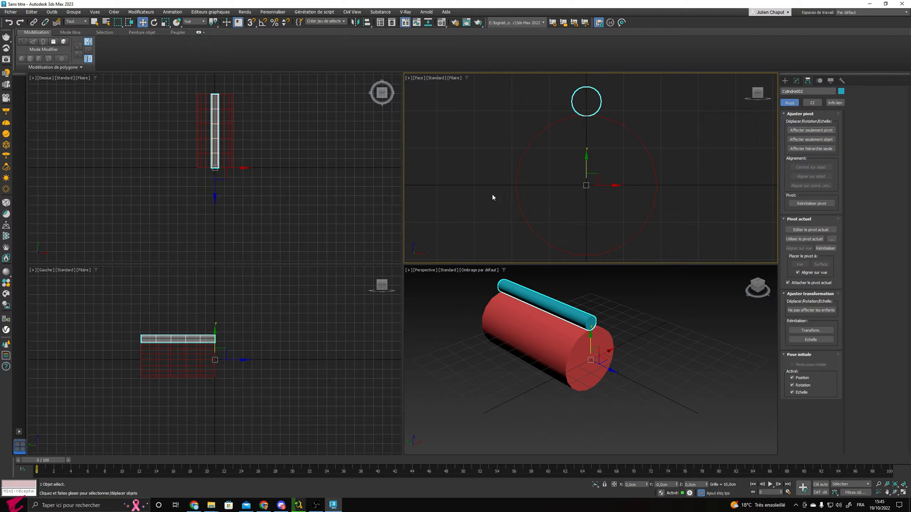
# Step: Set up an array of the small cylinder with a total Z rotation of 360 degrees and preview it
pyautogui.click(51, 11)
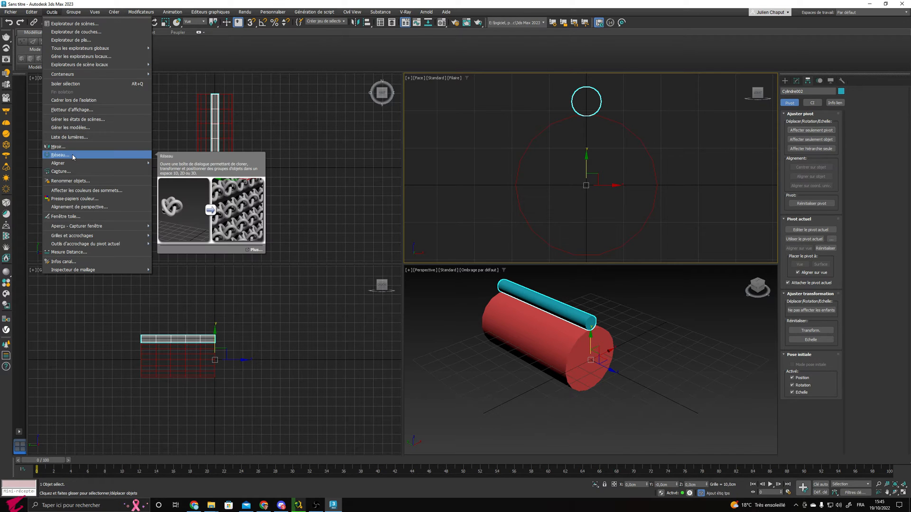
pyautogui.click(60, 155)
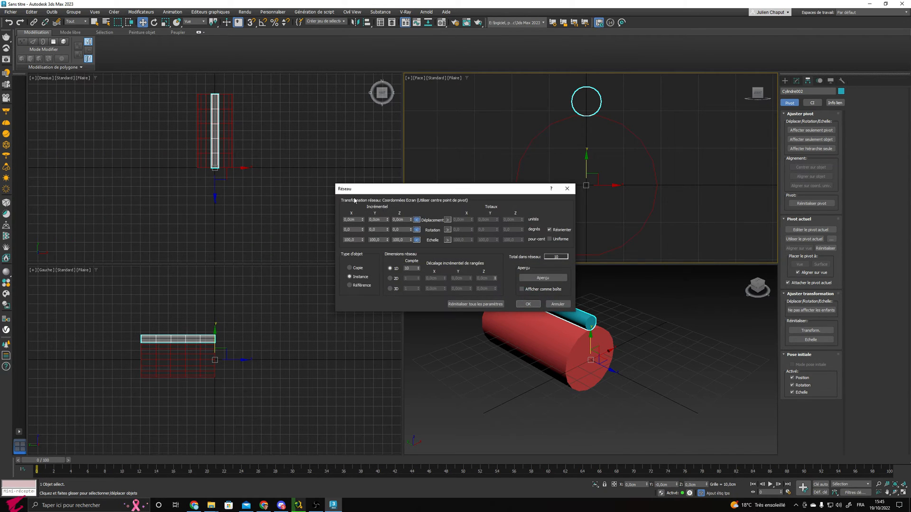
pyautogui.click(447, 230)
pyautogui.click(515, 230)
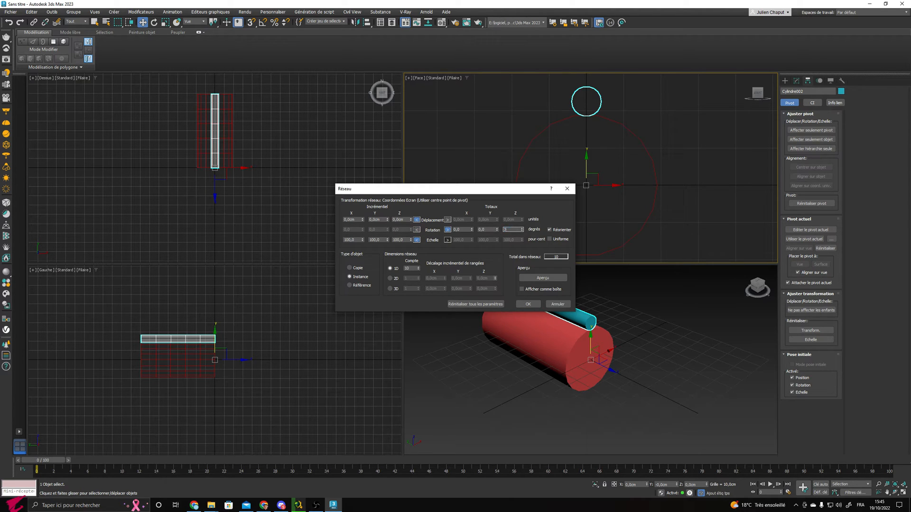
pyautogui.write('360')
pyautogui.click(541, 279)
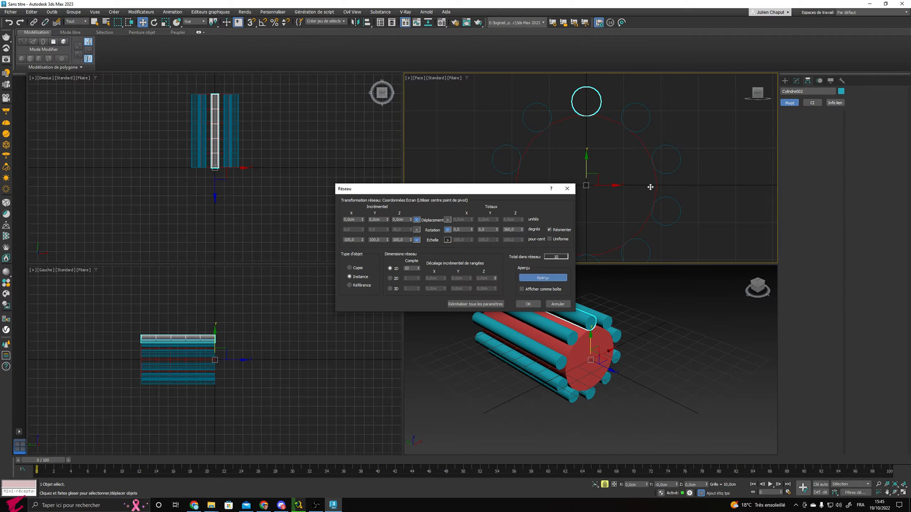
# Step: Set the 1D array count to 18 so the instances form a closed ring, and create the array
pyautogui.moveTo(489, 188); pyautogui.dragTo(371, 132)
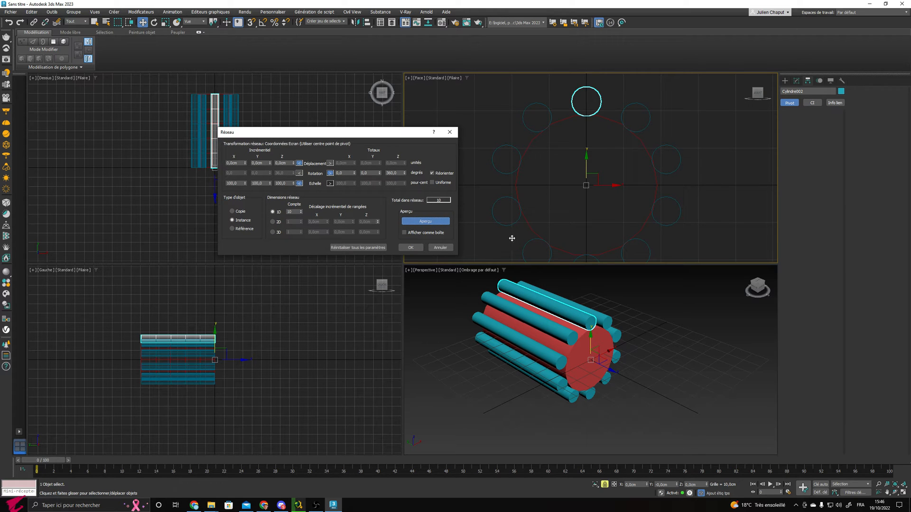
pyautogui.click(301, 211)
pyautogui.click(302, 210)
pyautogui.click(302, 211)
pyautogui.click(301, 210)
pyautogui.click(301, 211)
pyautogui.click(301, 210)
pyautogui.click(301, 211)
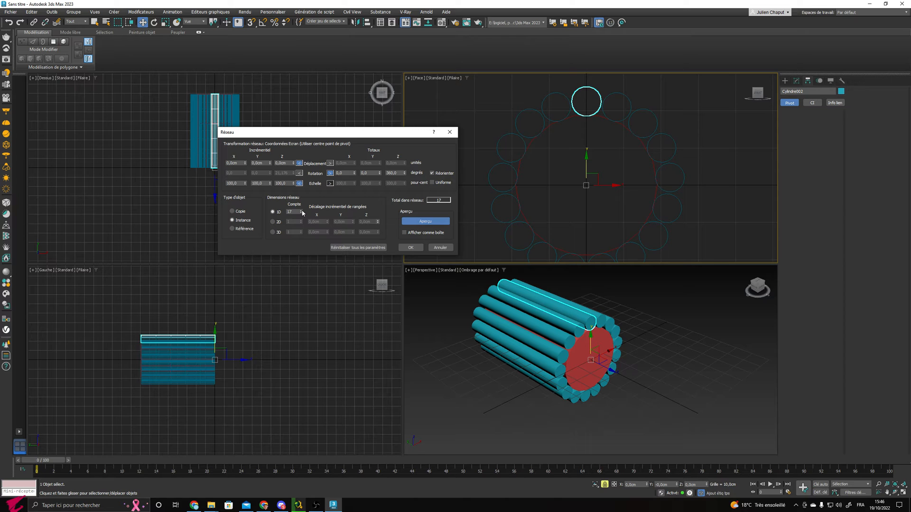
pyautogui.click(301, 211)
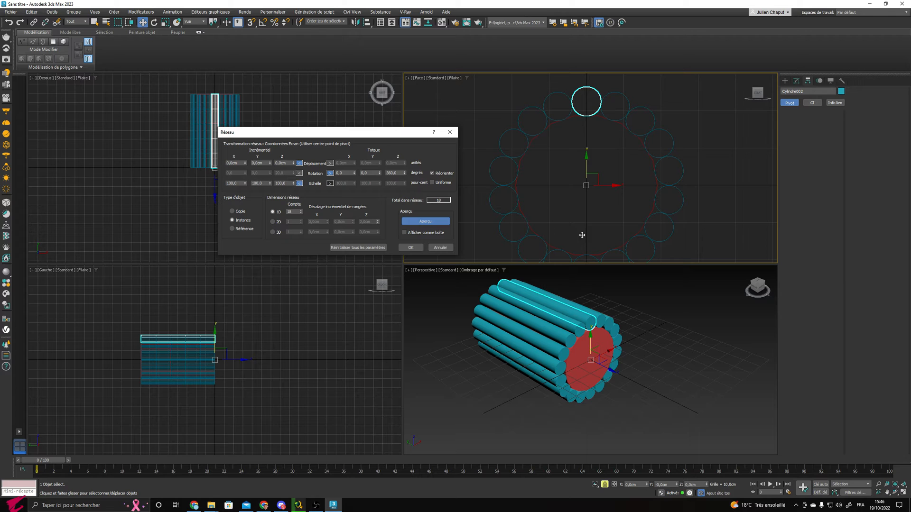
pyautogui.click(418, 248)
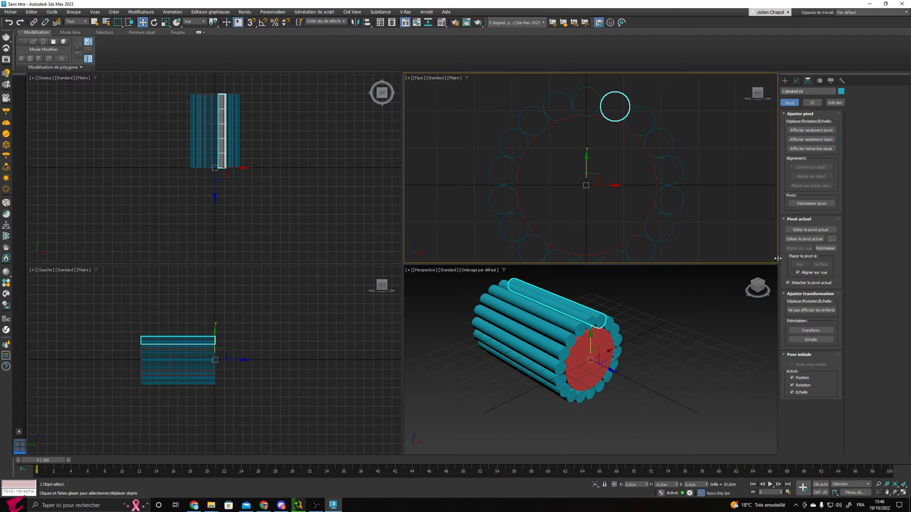
# Step: Delete the large central cylinder and convert the topmost small cylinder to an editable polygon
pyautogui.click(582, 374)
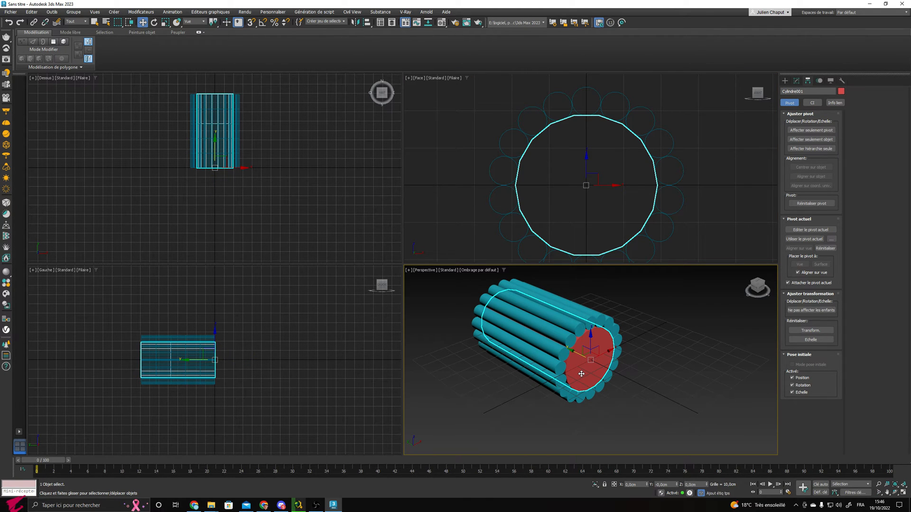
pyautogui.press('Delete')
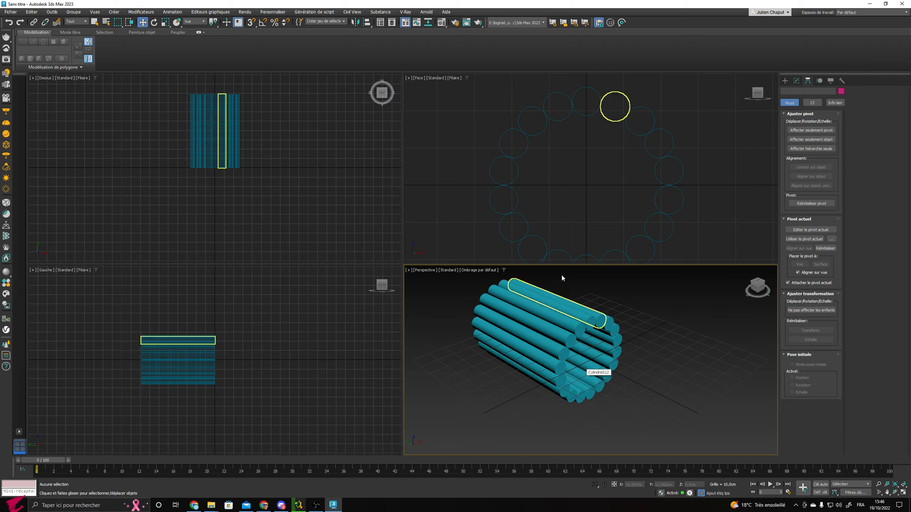
pyautogui.click(596, 88)
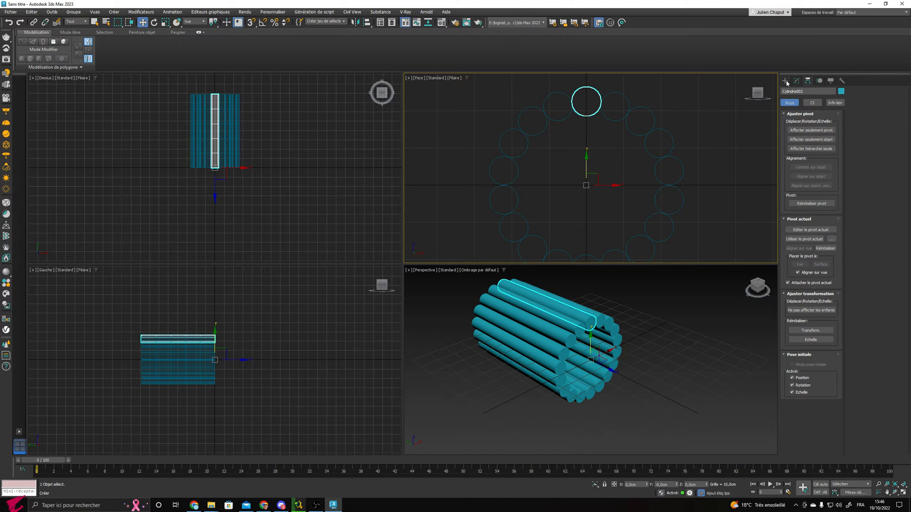
pyautogui.rightClick(597, 89)
pyautogui.moveTo(655, 179)
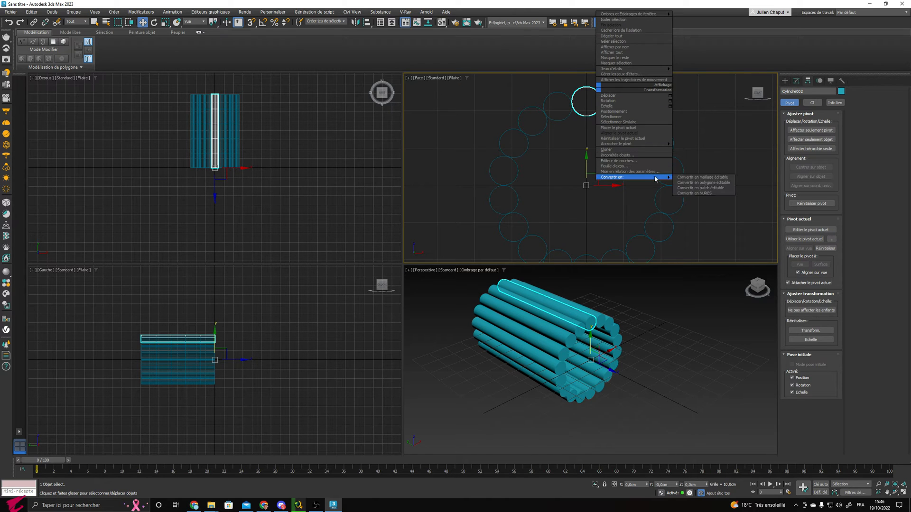
pyautogui.click(693, 185)
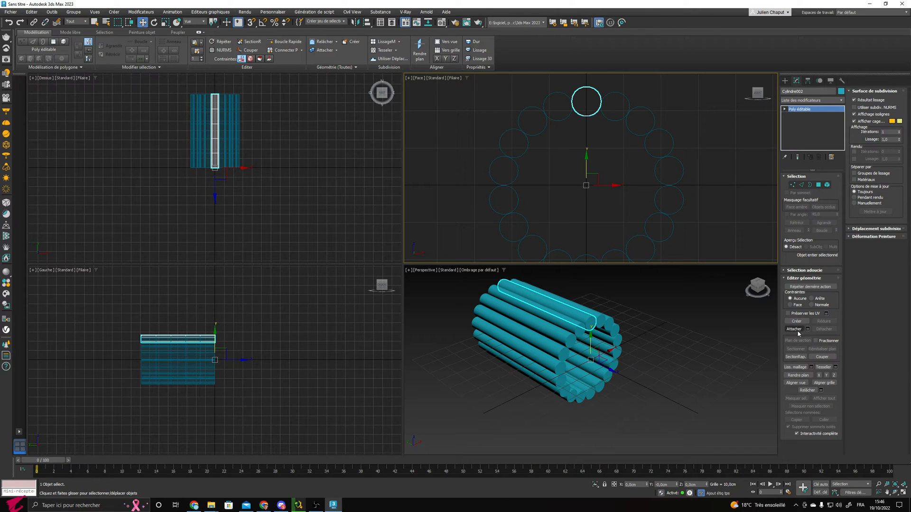
# Step: Attach the other 17 small cylinders of the ring to the topmost editable polygon cylinder
pyautogui.click(793, 330)
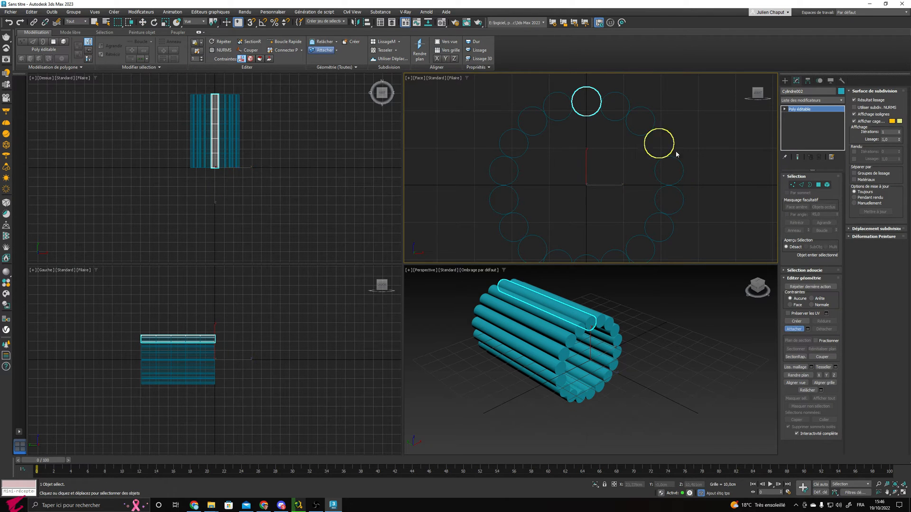
pyautogui.click(629, 100)
pyautogui.click(651, 110)
pyautogui.click(666, 129)
pyautogui.click(684, 171)
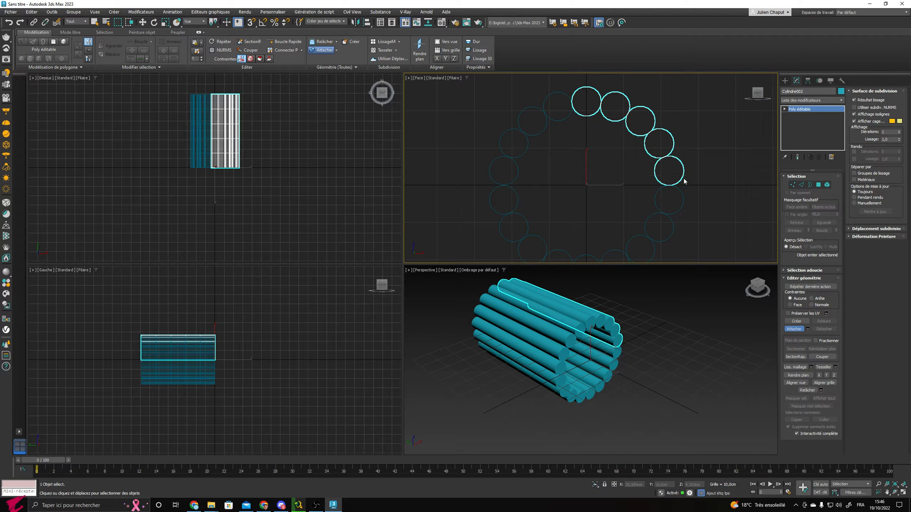
pyautogui.click(682, 205)
pyautogui.click(673, 234)
pyautogui.click(628, 255)
pyautogui.click(612, 256)
pyautogui.click(585, 254)
pyautogui.click(561, 252)
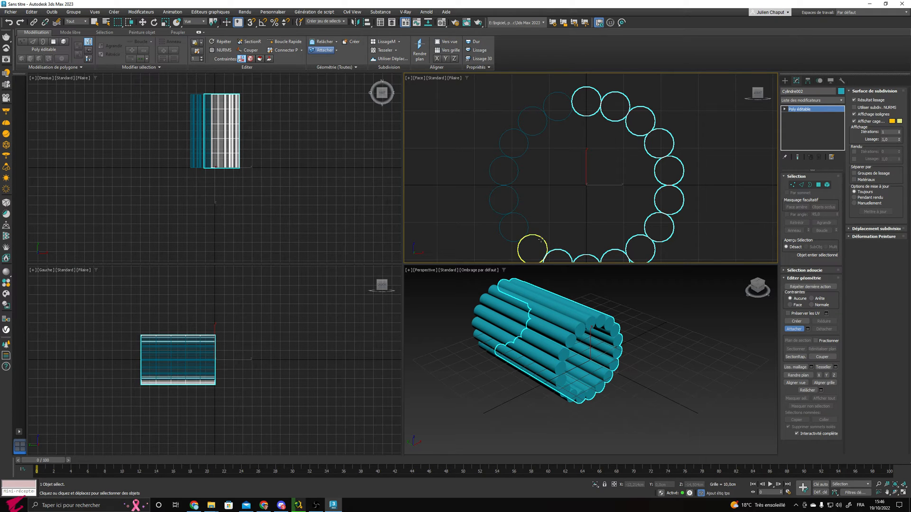
pyautogui.click(531, 243)
pyautogui.click(527, 221)
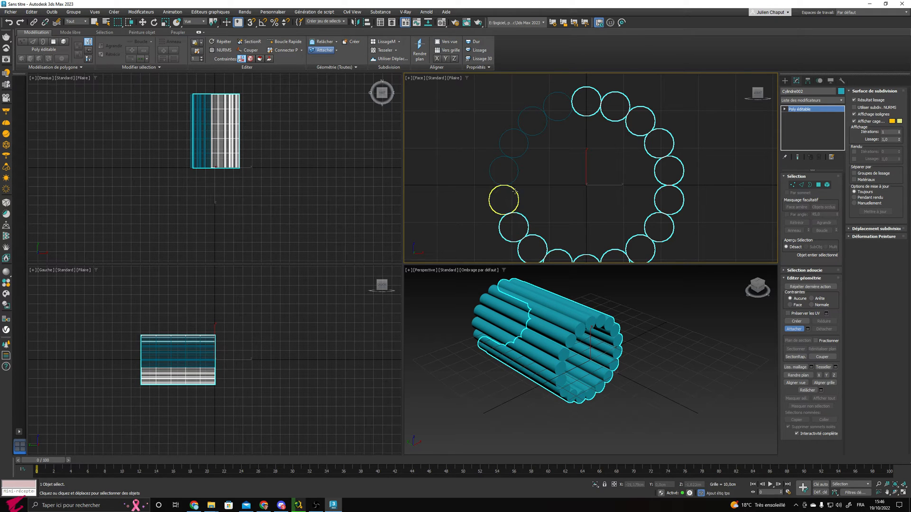
pyautogui.click(516, 192)
pyautogui.click(517, 165)
pyautogui.click(526, 138)
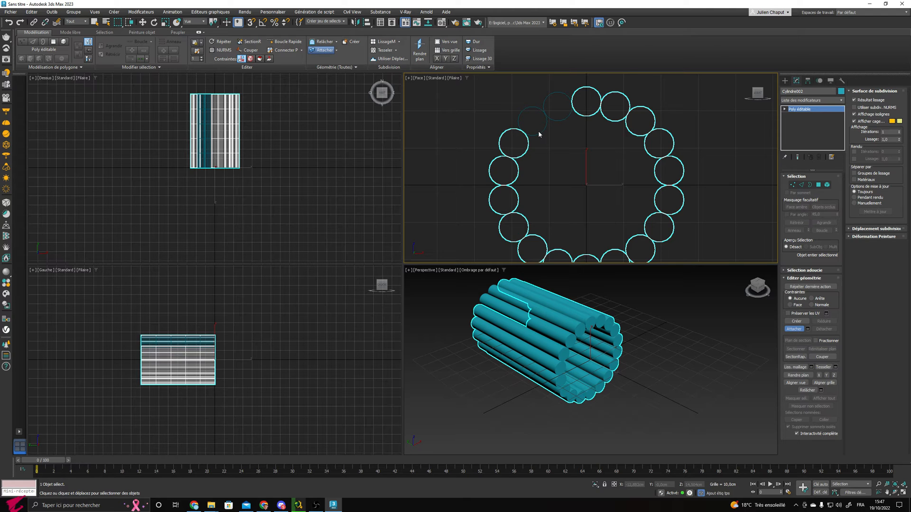
pyautogui.click(541, 133)
pyautogui.click(563, 119)
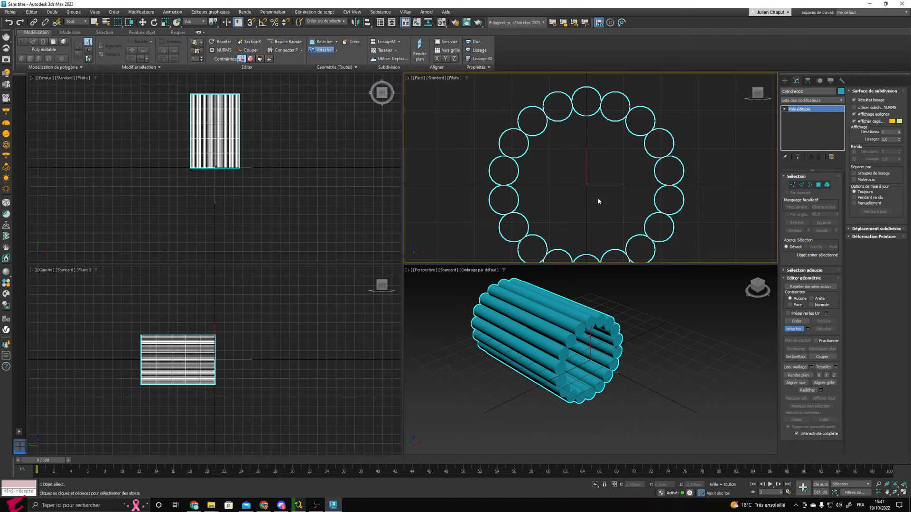
pyautogui.click(794, 329)
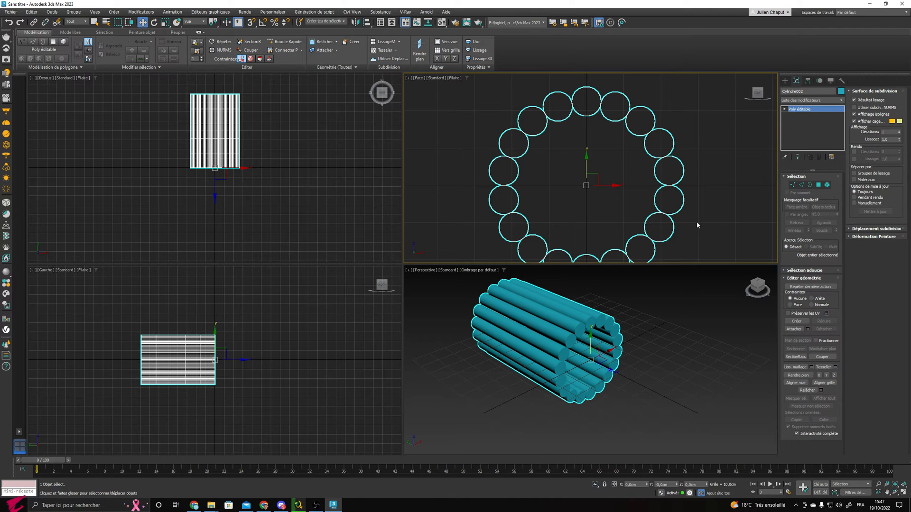
# Step: Add a Torsion modifier to the attached cylinder ring
pyautogui.click(821, 101)
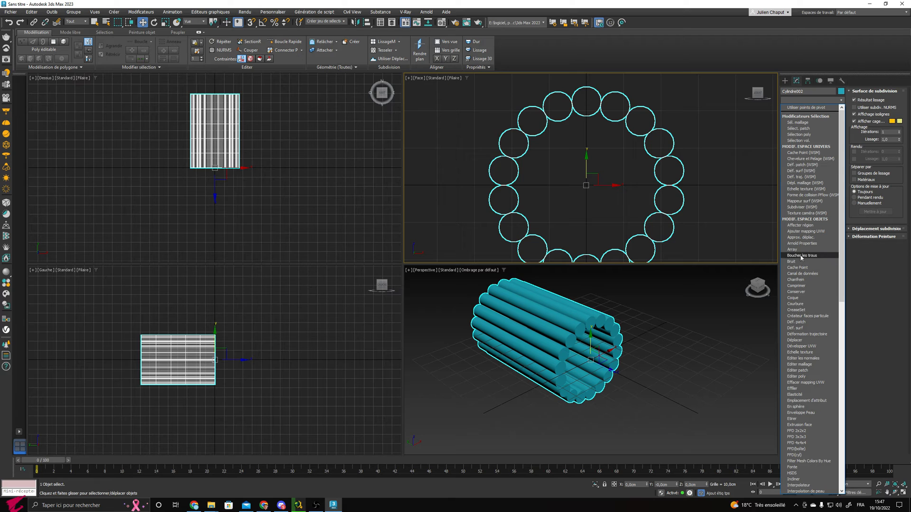
pyautogui.press('t')
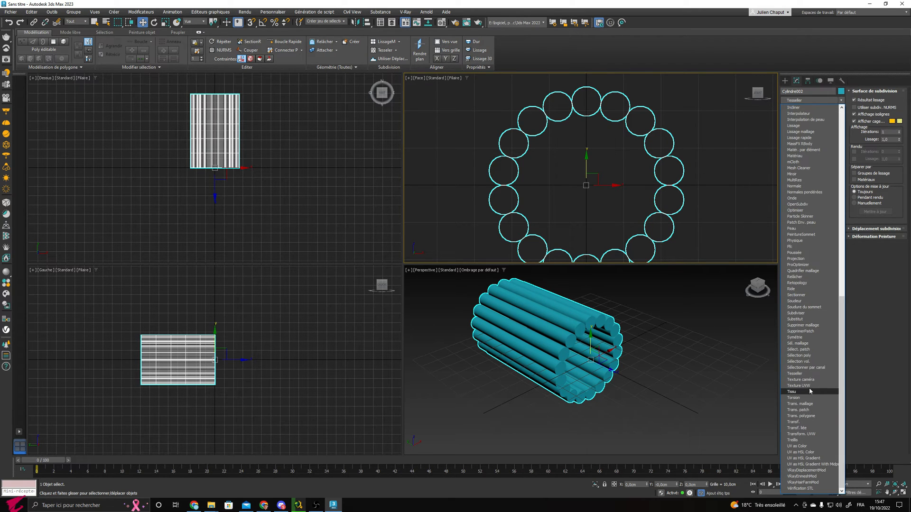
pyautogui.click(794, 398)
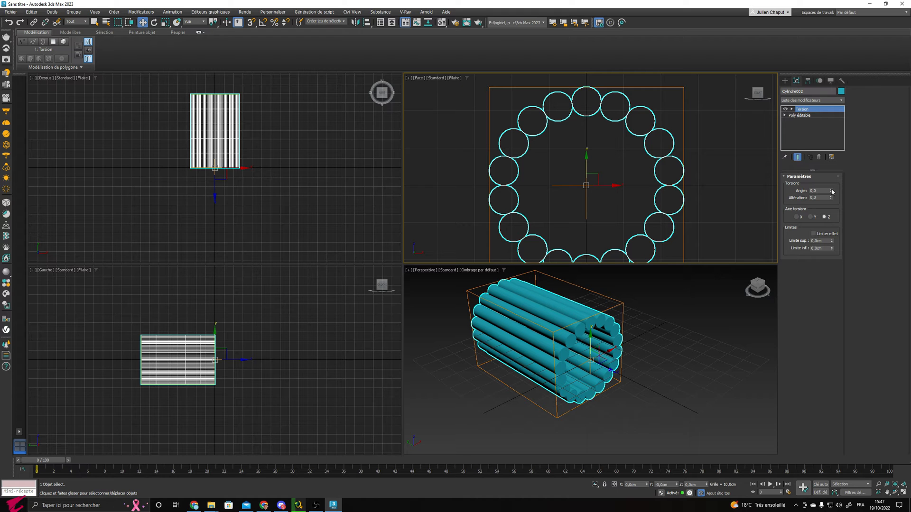
# Step: Turn on snapping to Sommet and Arête/Segment with axis constraints active
pyautogui.keyDown('alt'); pyautogui.moveTo(690, 353); pyautogui.dragTo(544, 365, button='middle'); pyautogui.keyUp('alt')
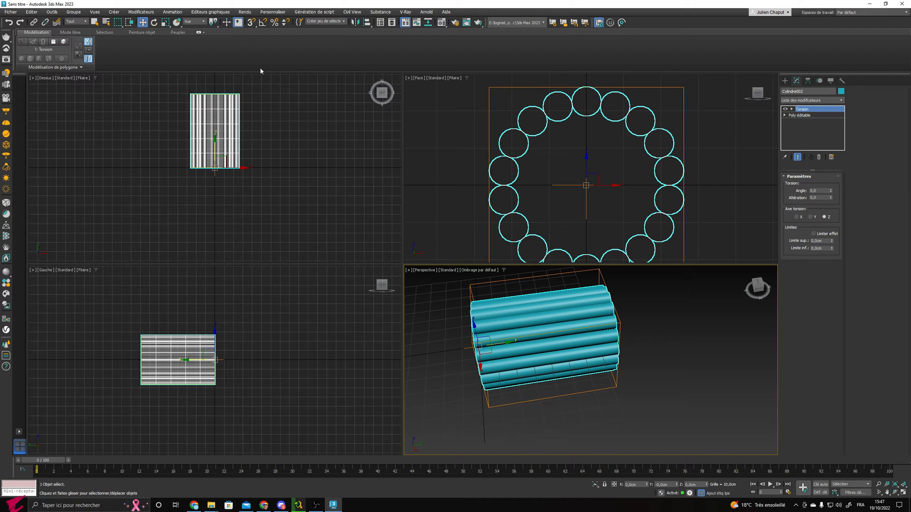
pyautogui.rightClick(253, 22)
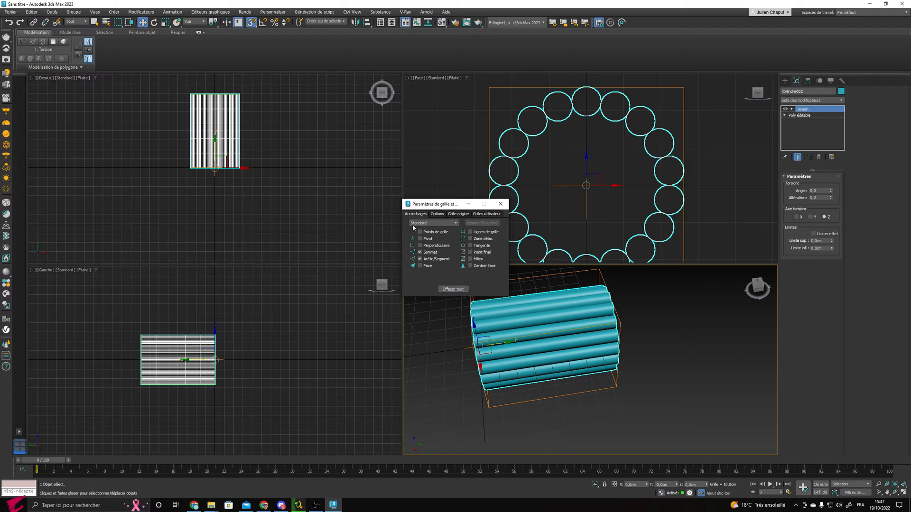
pyautogui.click(437, 214)
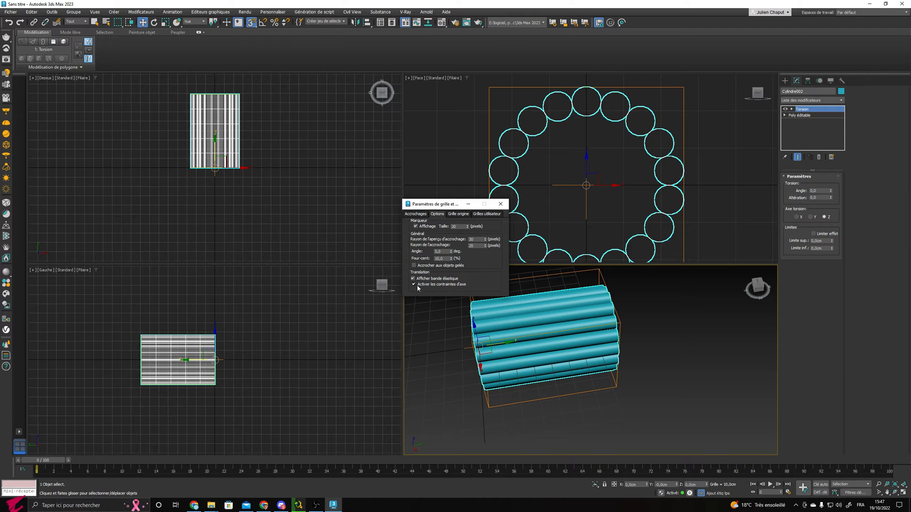
pyautogui.click(415, 215)
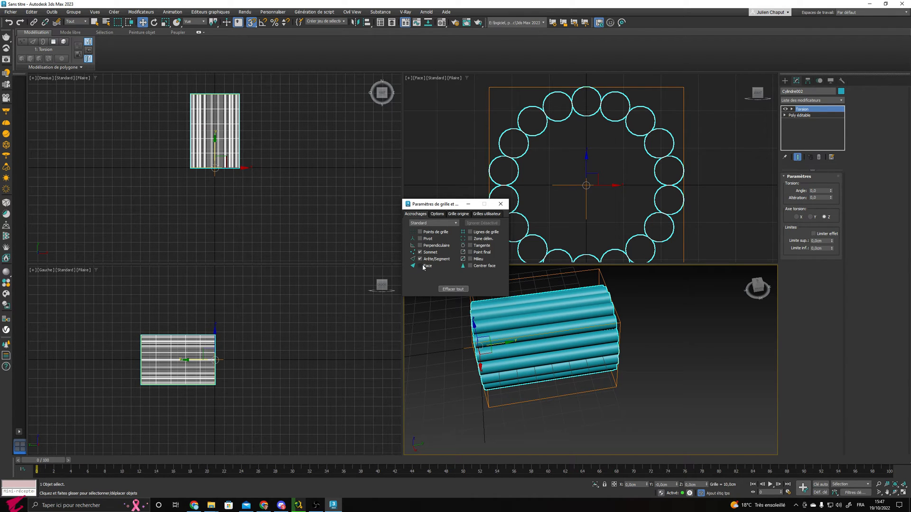
pyautogui.click(501, 204)
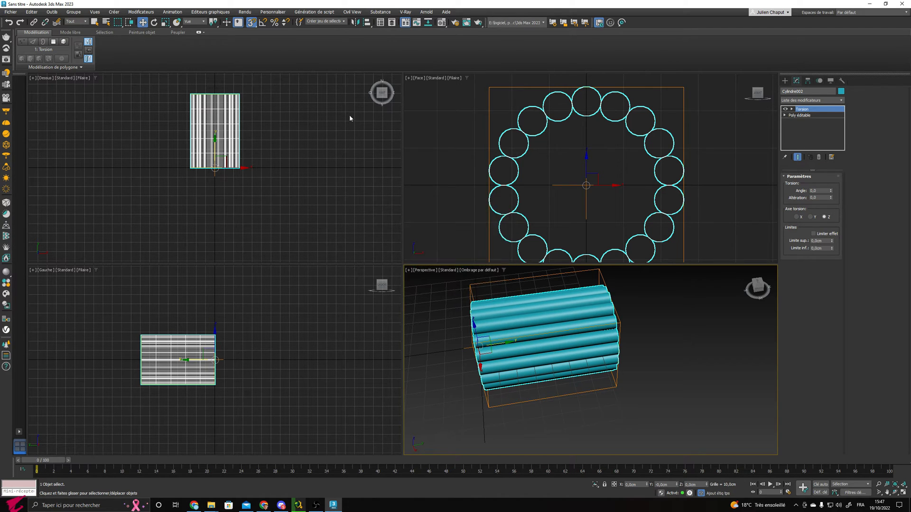
pyautogui.click(252, 22)
# Step: Clone the cylinder ring as one instance along its length, snapped end to end with the original
pyautogui.moveTo(290, 155); pyautogui.dragTo(238, 252, button='middle')
pyautogui.scroll(2, 205, 242)
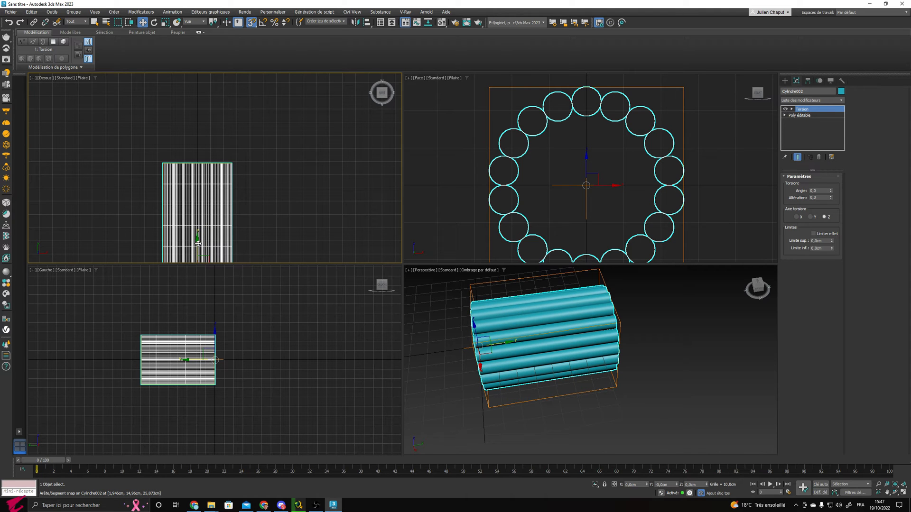
pyautogui.keyDown('shift'); pyautogui.moveTo(197, 246); pyautogui.dragTo(204, 160); pyautogui.keyUp('shift')
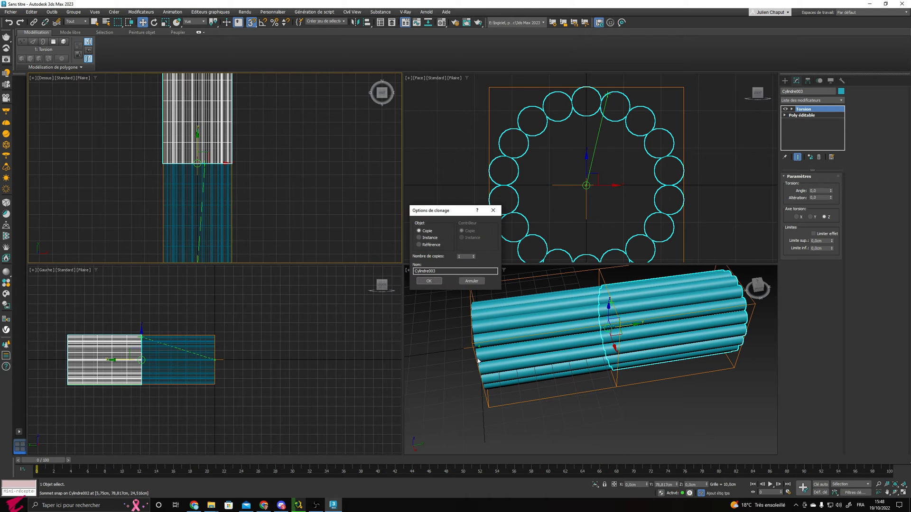
pyautogui.click(425, 237)
pyautogui.click(428, 281)
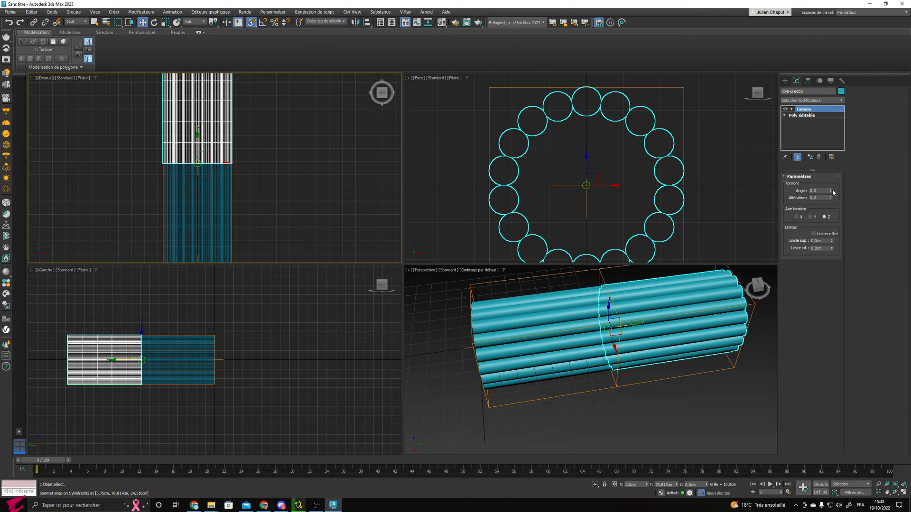
# Step: Set the Torsion angle of the original ring to 100 around the Z axis
pyautogui.click(565, 329)
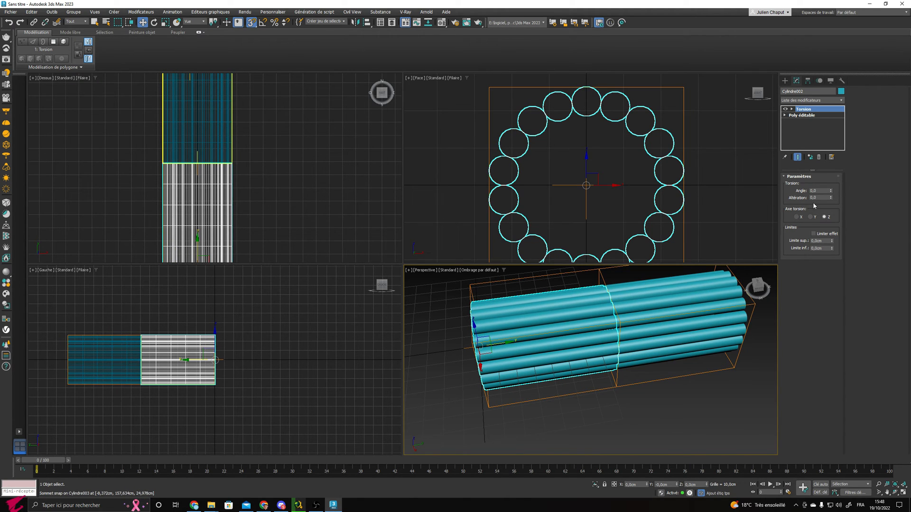
pyautogui.click(831, 190)
pyautogui.moveTo(831, 192); pyautogui.dragTo(837, 120)
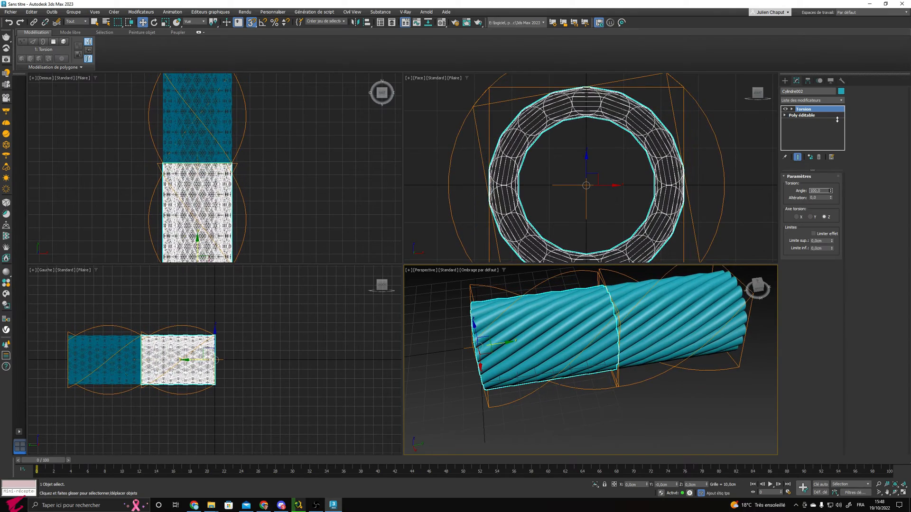
# Step: Examine the junction between the two twisted segments to check whether the strands line up
pyautogui.scroll(8, 612, 338)
pyautogui.keyDown('alt'); pyautogui.moveTo(610, 337); pyautogui.dragTo(577, 339, button='middle'); pyautogui.keyUp('alt')
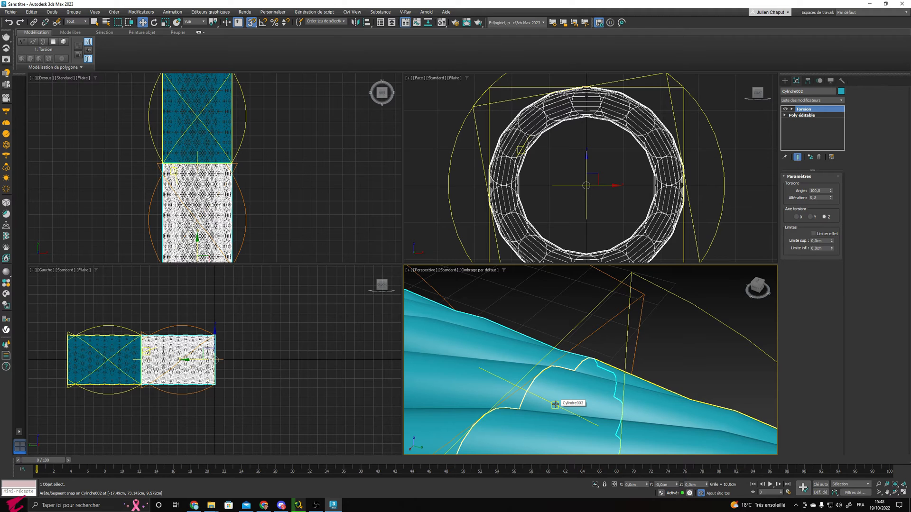
pyautogui.scroll(-3, 576, 384)
pyautogui.keyDown('alt'); pyautogui.moveTo(576, 384); pyautogui.dragTo(593, 330, button='middle'); pyautogui.keyUp('alt')
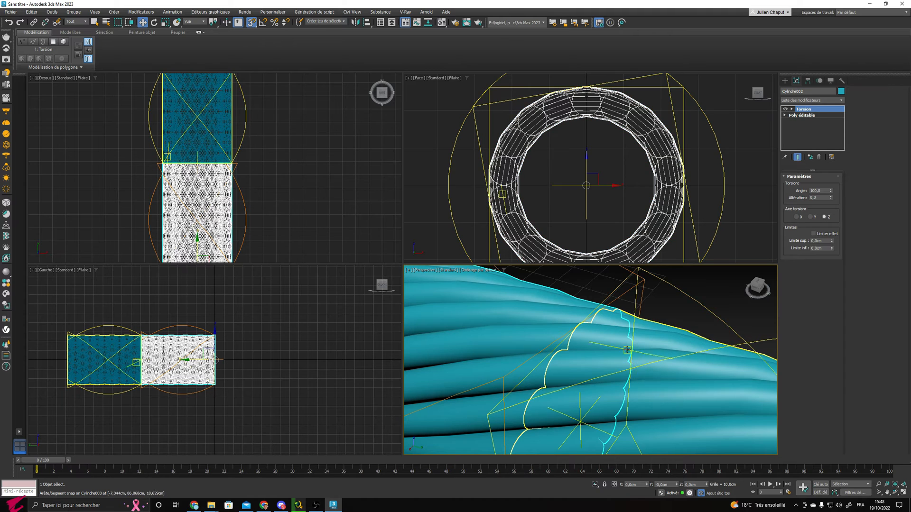
pyautogui.scroll(-2, 597, 350)
pyautogui.keyDown('alt'); pyautogui.moveTo(596, 339); pyautogui.dragTo(594, 305, button='middle'); pyautogui.keyUp('alt')
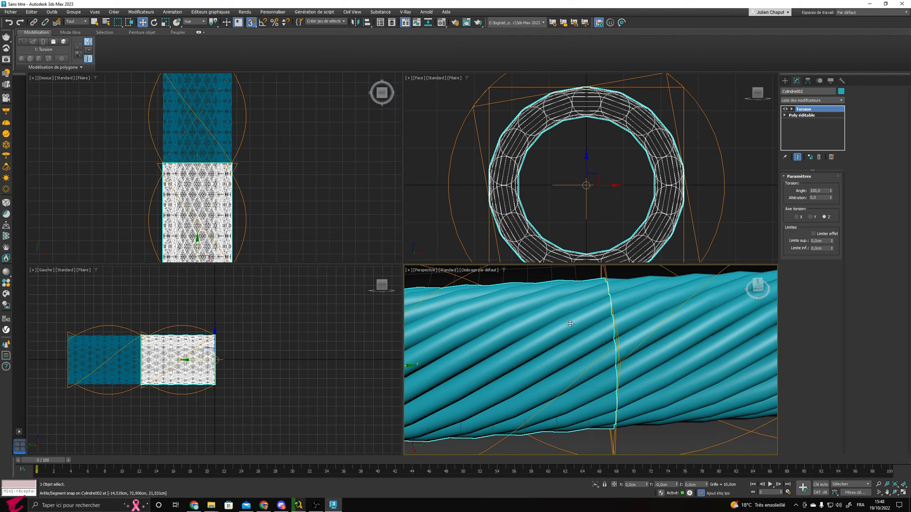
pyautogui.keyDown('alt'); pyautogui.moveTo(615, 345); pyautogui.dragTo(536, 348, button='middle'); pyautogui.keyUp('alt')
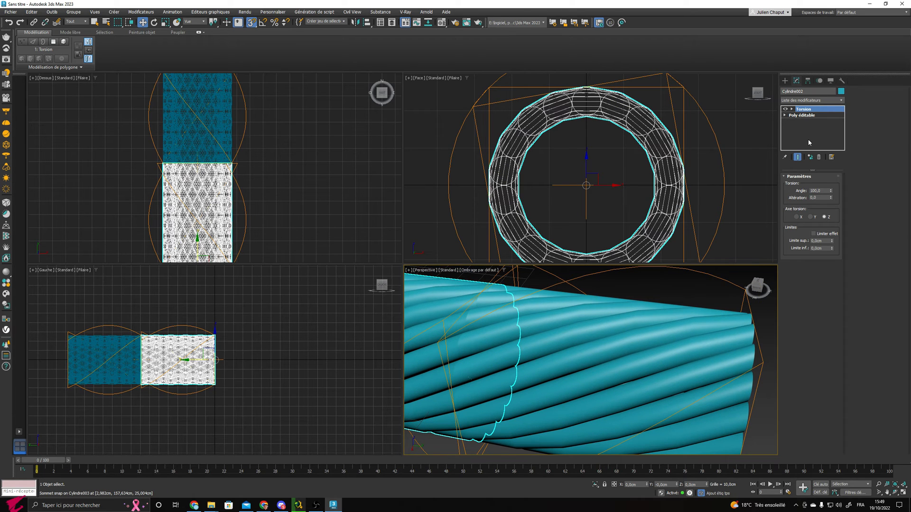
pyautogui.moveTo(588, 340); pyautogui.dragTo(617, 339, button='middle')
# Step: Turn off snapping and delete the instanced copy, leaving the original twisted ring selected
pyautogui.press('s')
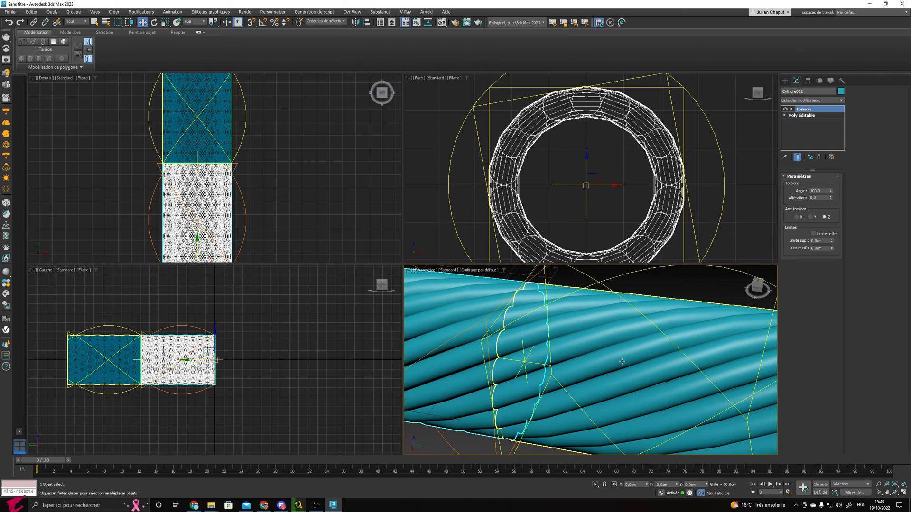
pyautogui.click(622, 362)
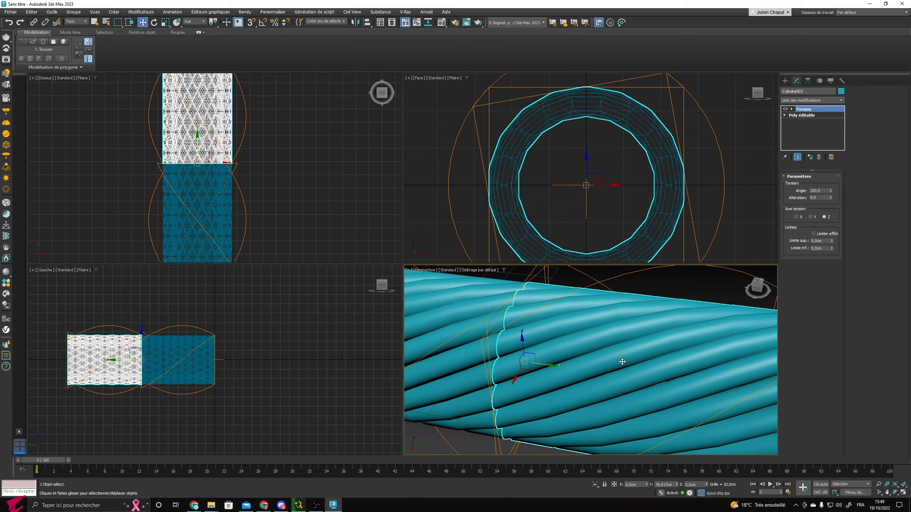
pyautogui.press('Delete')
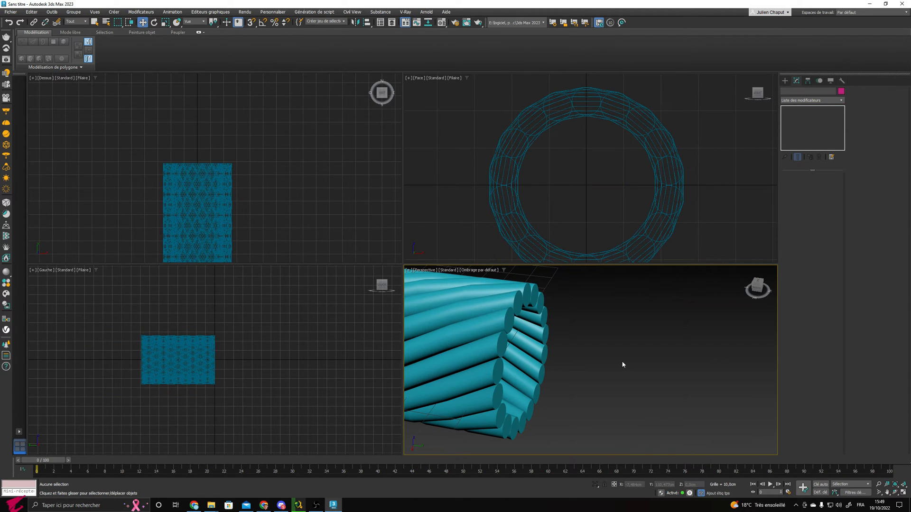
pyautogui.click(485, 304)
pyautogui.rightClick(484, 304)
pyautogui.moveTo(538, 393)
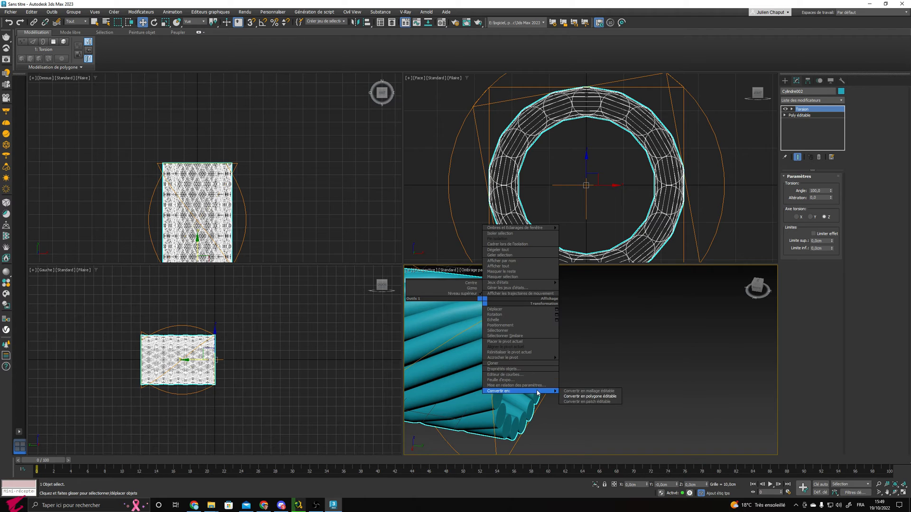
pyautogui.click(590, 396)
# Step: Add an Editer poly modifier above the Torsion modifier and switch to polygon level
pyautogui.click(825, 101)
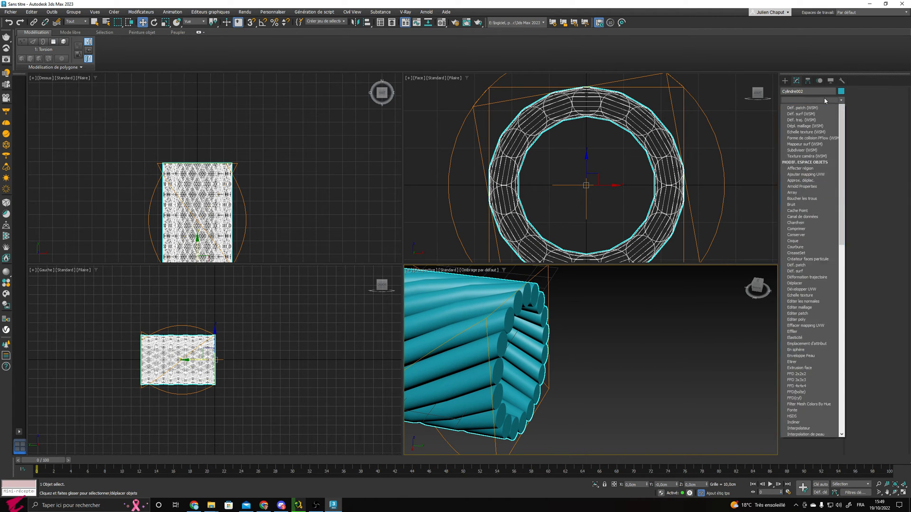
pyautogui.scroll(-10, 810, 185)
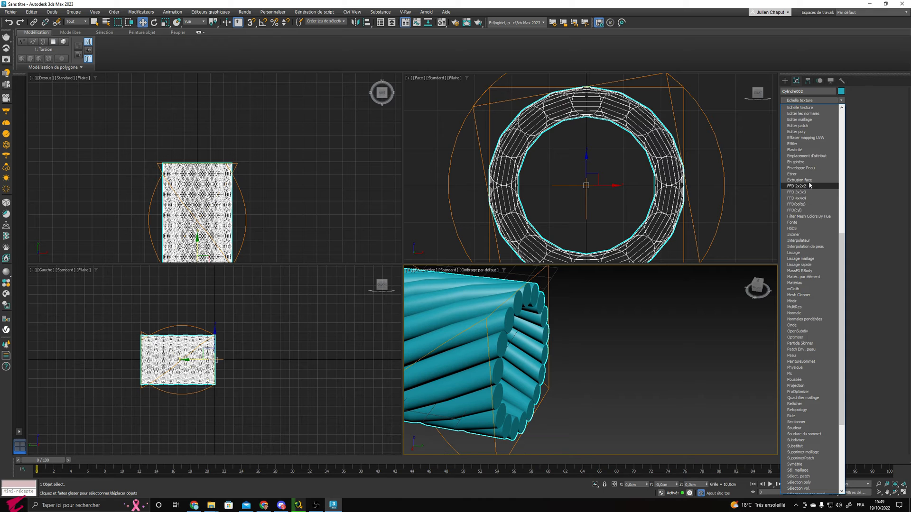
pyautogui.click(802, 131)
pyautogui.click(818, 233)
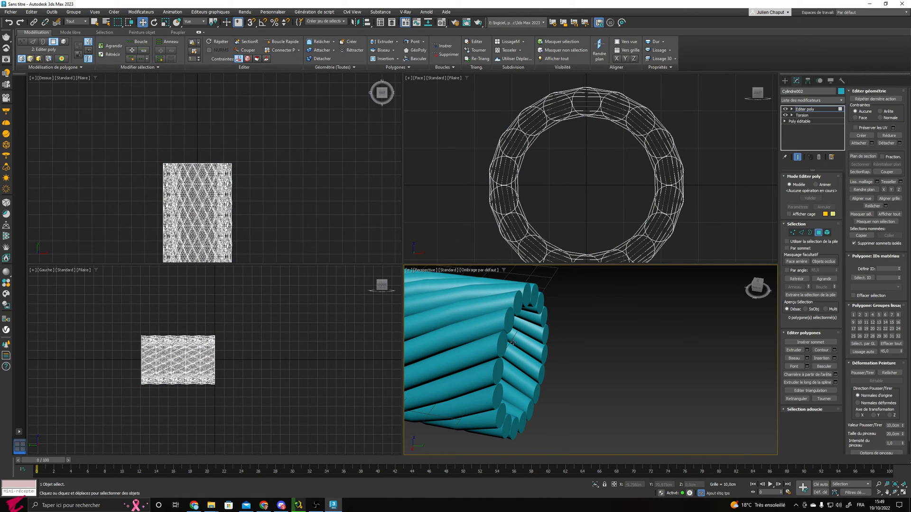
# Step: Select all 18 circular cap polygons on the open end where the deleted copy joined the twisted ring
pyautogui.press('q')
pyautogui.click(519, 304)
pyautogui.keyDown('ctrl'); pyautogui.click(528, 295); pyautogui.keyUp('ctrl')
pyautogui.keyDown('ctrl'); pyautogui.click(535, 296); pyautogui.keyUp('ctrl')
pyautogui.keyDown('ctrl'); pyautogui.click(541, 304); pyautogui.keyUp('ctrl')
pyautogui.keyDown('ctrl'); pyautogui.click(544, 319); pyautogui.keyUp('ctrl')
pyautogui.keyDown('ctrl'); pyautogui.click(546, 338); pyautogui.keyUp('ctrl')
pyautogui.keyDown('ctrl'); pyautogui.click(546, 353); pyautogui.keyUp('ctrl')
pyautogui.keyDown('ctrl'); pyautogui.click(545, 375); pyautogui.keyUp('ctrl')
pyautogui.keyDown('alt'); pyautogui.moveTo(546, 398); pyautogui.dragTo(519, 392, button='middle'); pyautogui.keyUp('alt')
pyautogui.keyDown('ctrl'); pyautogui.click(524, 392); pyautogui.keyUp('ctrl')
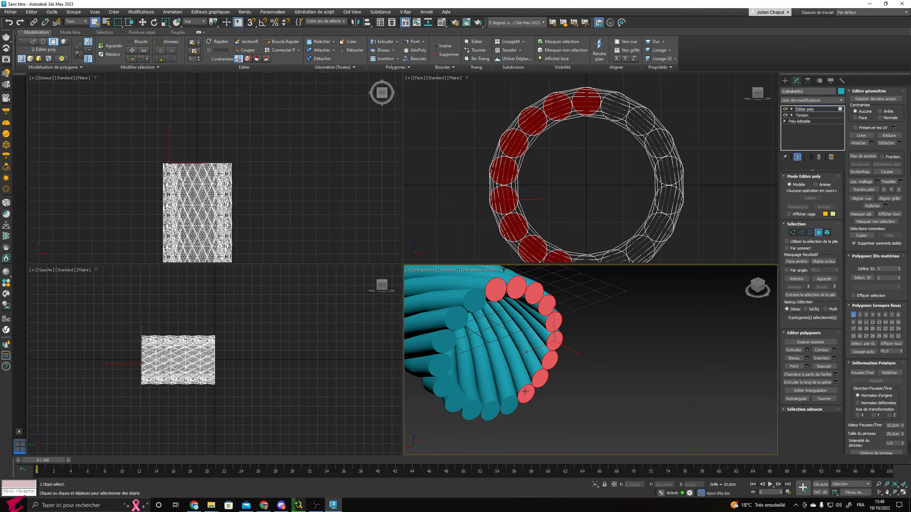
pyautogui.keyDown('ctrl'); pyautogui.click(512, 404); pyautogui.keyUp('ctrl')
pyautogui.keyDown('ctrl'); pyautogui.click(490, 410); pyautogui.keyUp('ctrl')
pyautogui.keyDown('ctrl'); pyautogui.click(472, 409); pyautogui.keyUp('ctrl')
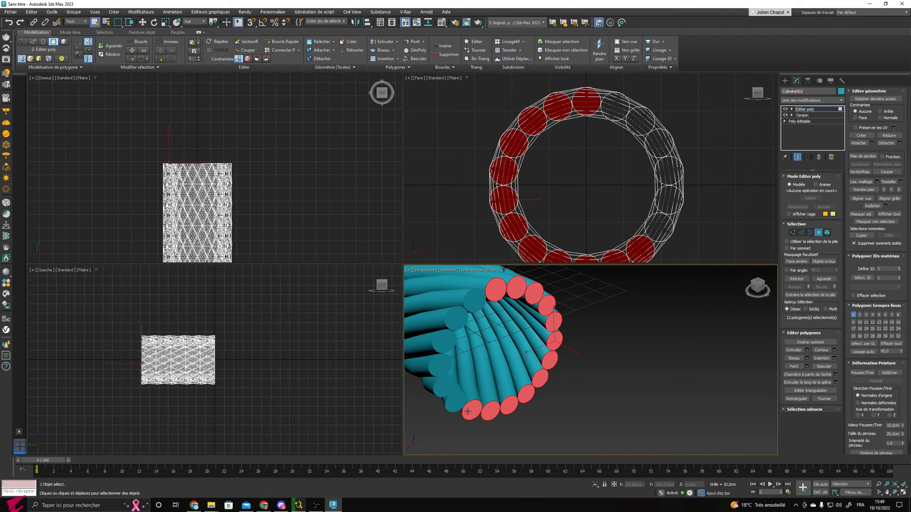
pyautogui.keyDown('ctrl'); pyautogui.click(457, 402); pyautogui.keyUp('ctrl')
pyautogui.keyDown('ctrl'); pyautogui.click(446, 384); pyautogui.keyUp('ctrl')
pyautogui.keyDown('ctrl'); pyautogui.click(441, 364); pyautogui.keyUp('ctrl')
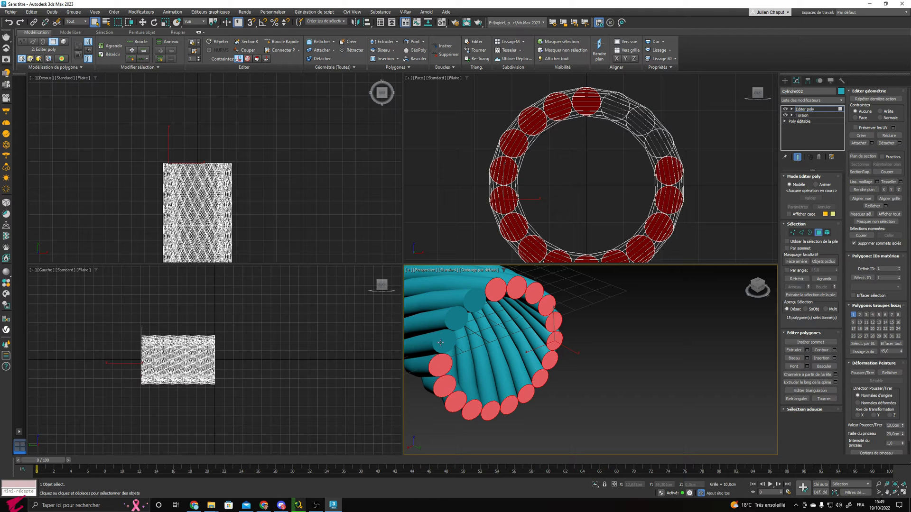
pyautogui.keyDown('ctrl'); pyautogui.click(445, 342); pyautogui.keyUp('ctrl')
pyautogui.keyDown('ctrl'); pyautogui.click(458, 317); pyautogui.keyUp('ctrl')
pyautogui.keyDown('ctrl'); pyautogui.click(478, 298); pyautogui.keyUp('ctrl')
pyautogui.keyDown('alt'); pyautogui.moveTo(478, 298); pyautogui.dragTo(477, 338, button='middle'); pyautogui.keyUp('alt')
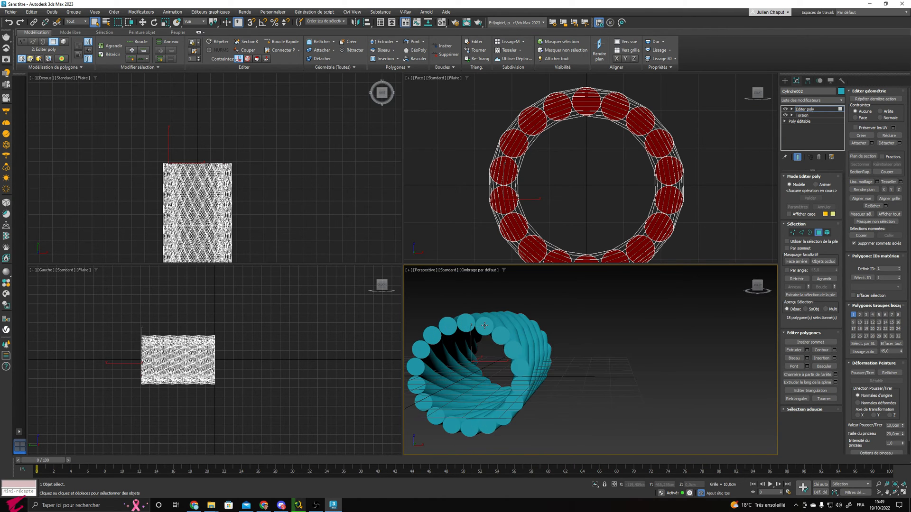
# Step: Add the 18 cap polygons on the opposite end to the selection, delete the caps at both ends, and leave polygon level
pyautogui.keyDown('ctrl'); pyautogui.click(484, 326); pyautogui.keyUp('ctrl')
pyautogui.keyDown('ctrl'); pyautogui.click(466, 323); pyautogui.keyUp('ctrl')
pyautogui.keyDown('ctrl'); pyautogui.click(500, 336); pyautogui.keyUp('ctrl')
pyautogui.keyDown('ctrl'); pyautogui.click(512, 351); pyautogui.keyUp('ctrl')
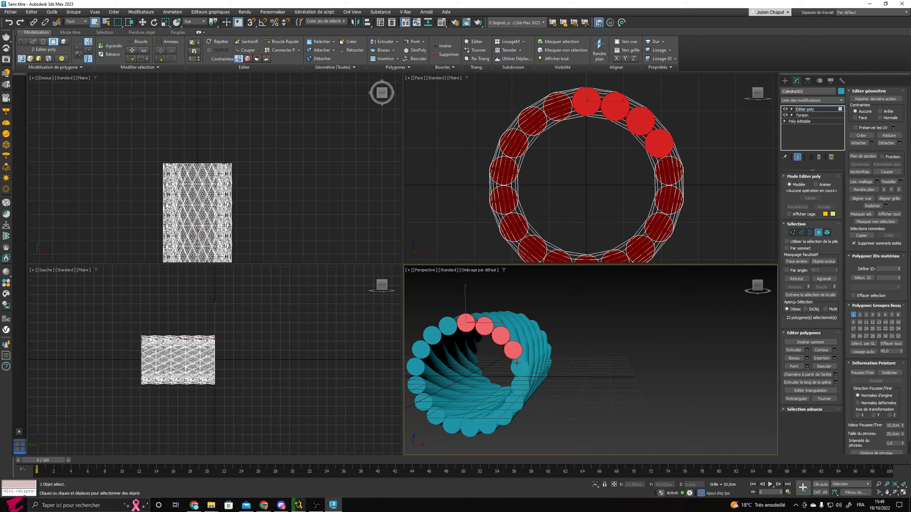
pyautogui.keyDown('ctrl'); pyautogui.click(519, 368); pyautogui.keyUp('ctrl')
pyautogui.keyDown('ctrl'); pyautogui.click(519, 385); pyautogui.keyUp('ctrl')
pyautogui.keyDown('ctrl'); pyautogui.click(513, 403); pyautogui.keyUp('ctrl')
pyautogui.keyDown('ctrl'); pyautogui.click(504, 416); pyautogui.keyUp('ctrl')
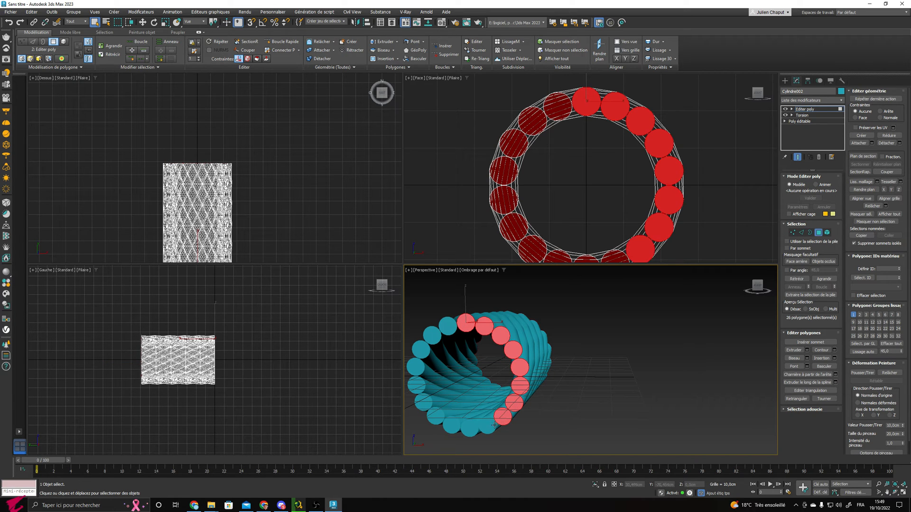
pyautogui.keyDown('ctrl'); pyautogui.click(487, 425); pyautogui.keyUp('ctrl')
pyautogui.keyDown('ctrl'); pyautogui.click(469, 428); pyautogui.keyUp('ctrl')
pyautogui.keyDown('ctrl'); pyautogui.click(449, 425); pyautogui.keyUp('ctrl')
pyautogui.keyDown('ctrl'); pyautogui.click(436, 416); pyautogui.keyUp('ctrl')
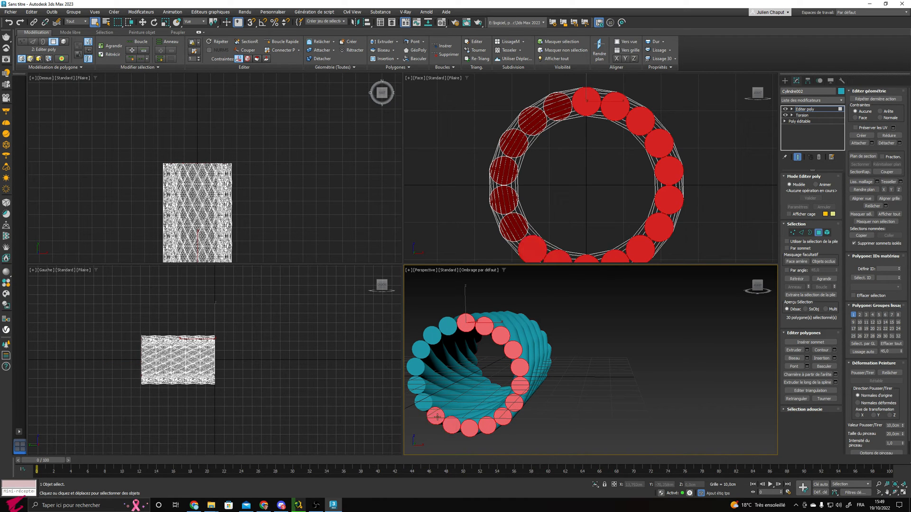
pyautogui.keyDown('ctrl'); pyautogui.click(424, 402); pyautogui.keyUp('ctrl')
pyautogui.keyDown('ctrl'); pyautogui.click(416, 384); pyautogui.keyUp('ctrl')
pyautogui.keyDown('ctrl'); pyautogui.click(416, 367); pyautogui.keyUp('ctrl')
pyautogui.keyDown('ctrl'); pyautogui.click(420, 351); pyautogui.keyUp('ctrl')
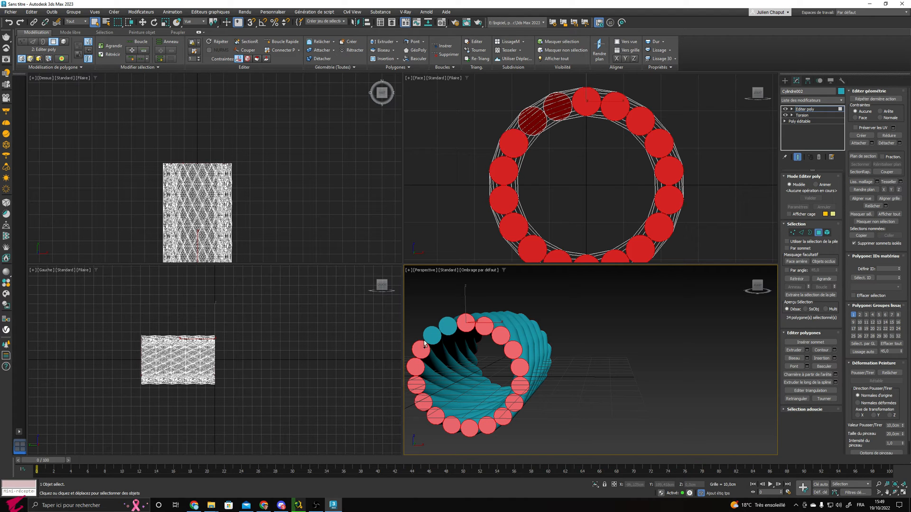
pyautogui.keyDown('ctrl'); pyautogui.click(430, 335); pyautogui.keyUp('ctrl')
pyautogui.keyDown('ctrl'); pyautogui.click(447, 326); pyautogui.keyUp('ctrl')
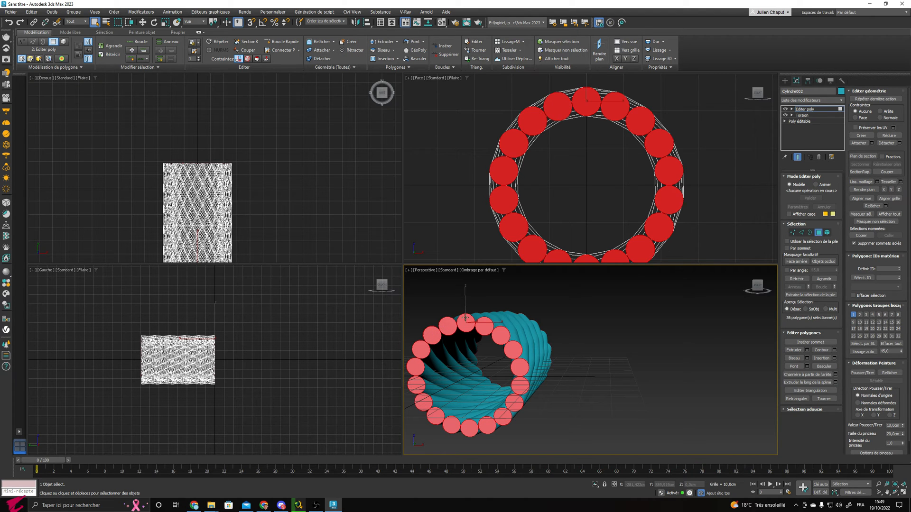
pyautogui.hotkey('ctrl', 'd')
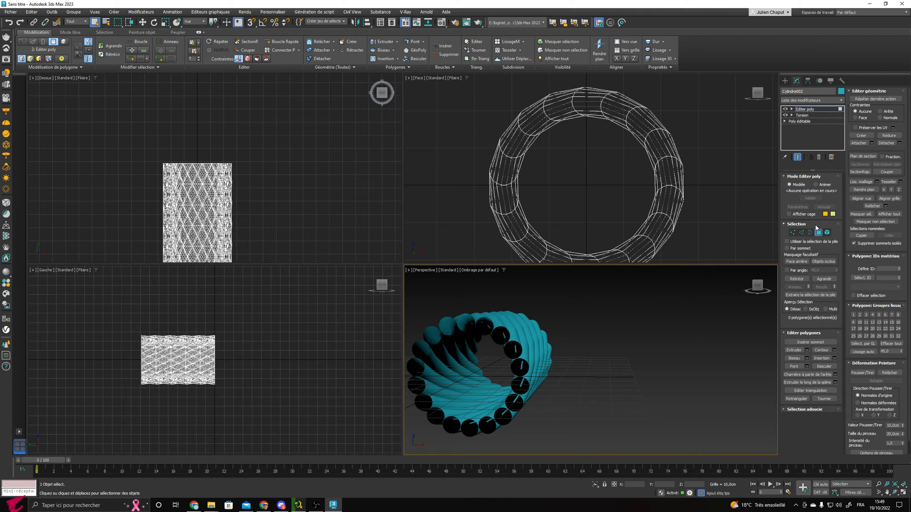
pyautogui.click(818, 232)
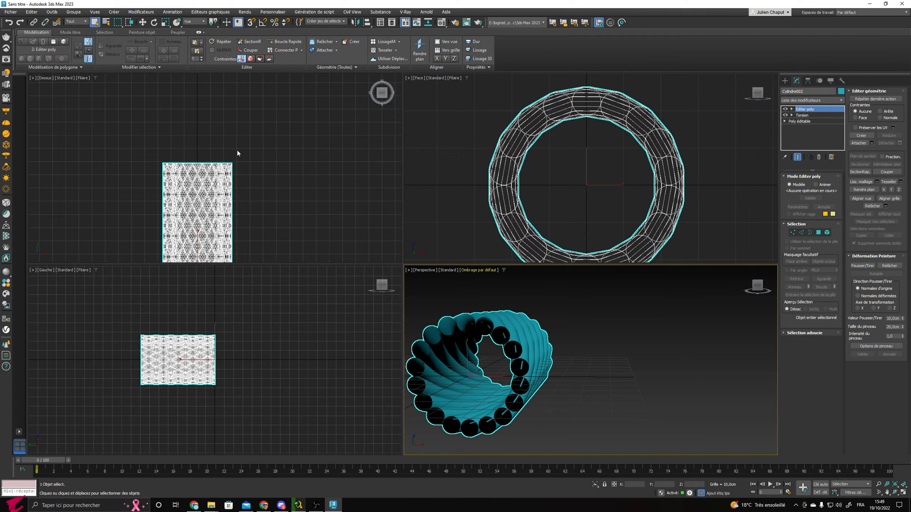
# Step: Turn on snapping and clone the open segment end to end along its length as 30 instances
pyautogui.click(142, 22)
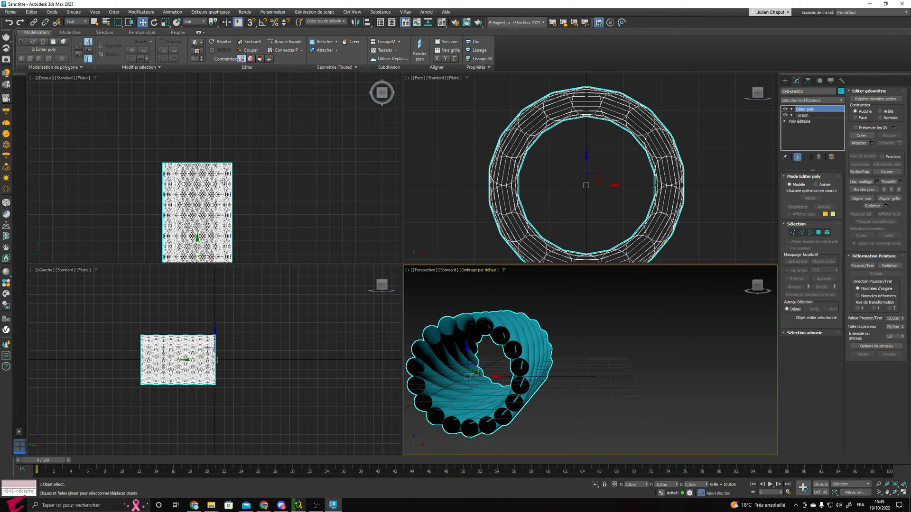
pyautogui.click(251, 23)
pyautogui.keyDown('shift'); pyautogui.moveTo(198, 246); pyautogui.dragTo(198, 161); pyautogui.keyUp('shift')
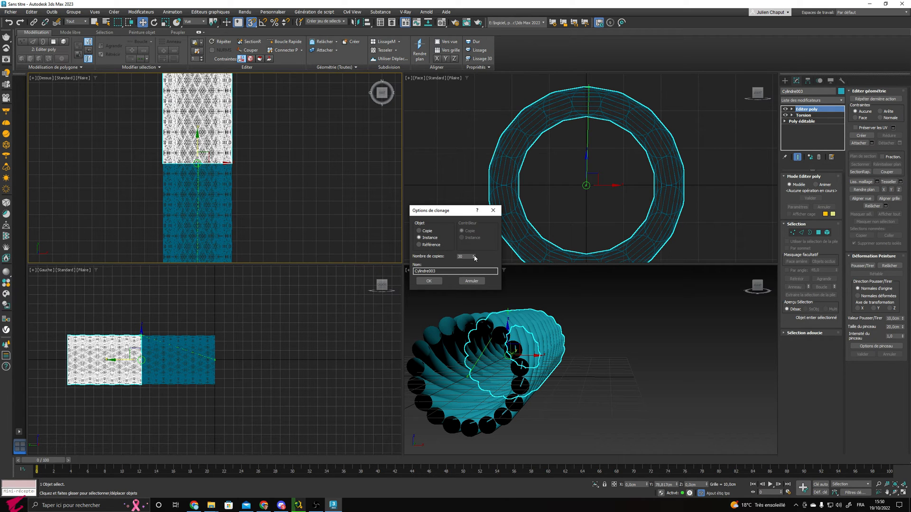
pyautogui.click(428, 281)
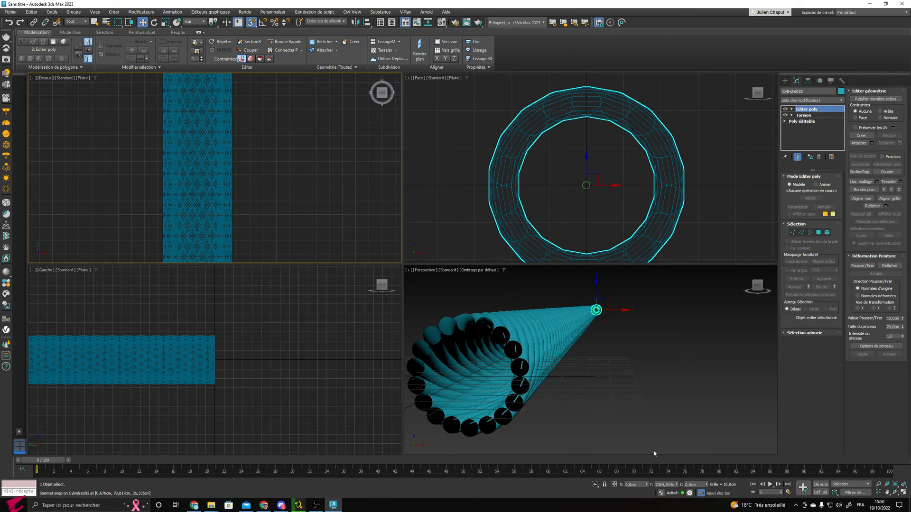
# Step: Select the first segment of the row and convert it to an editable poly
pyautogui.keyDown('alt'); pyautogui.moveTo(653, 399); pyautogui.dragTo(600, 409, button='middle'); pyautogui.keyUp('alt')
pyautogui.scroll(5, 529, 371)
pyautogui.moveTo(532, 370); pyautogui.dragTo(654, 389, button='middle')
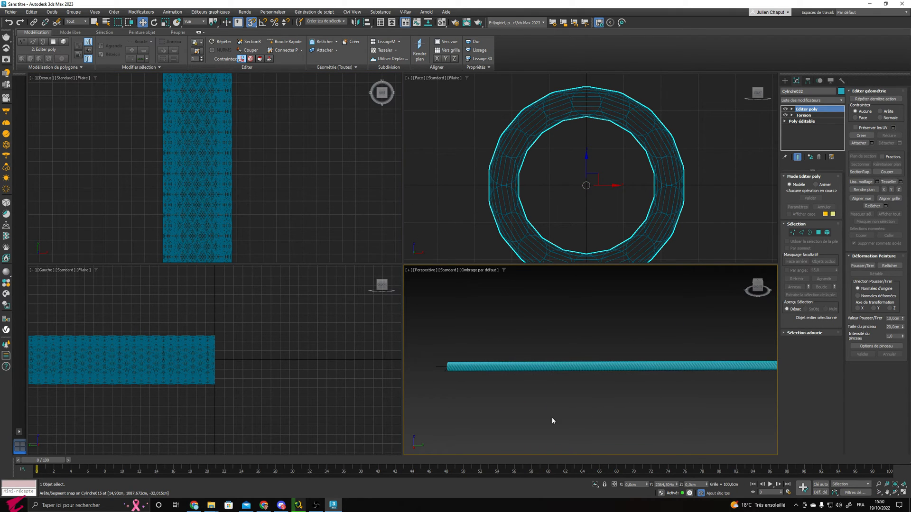
pyautogui.click(454, 366)
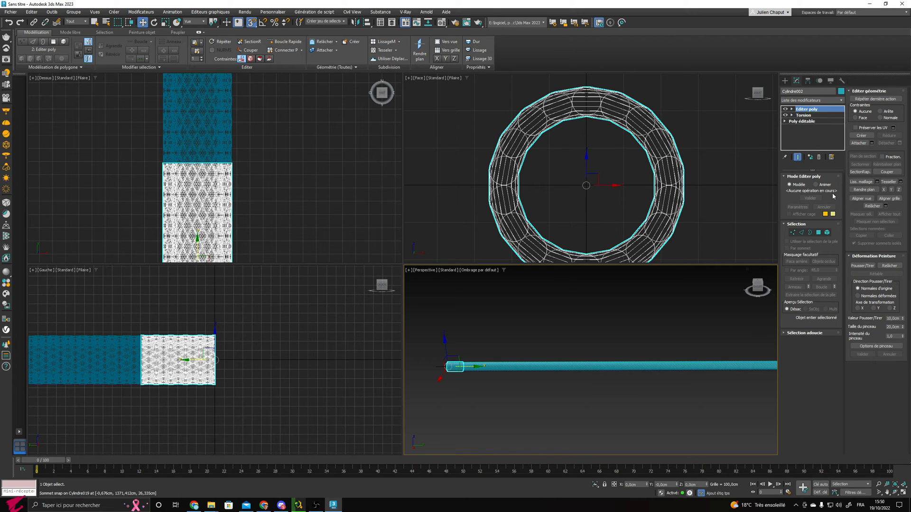
pyautogui.click(859, 143)
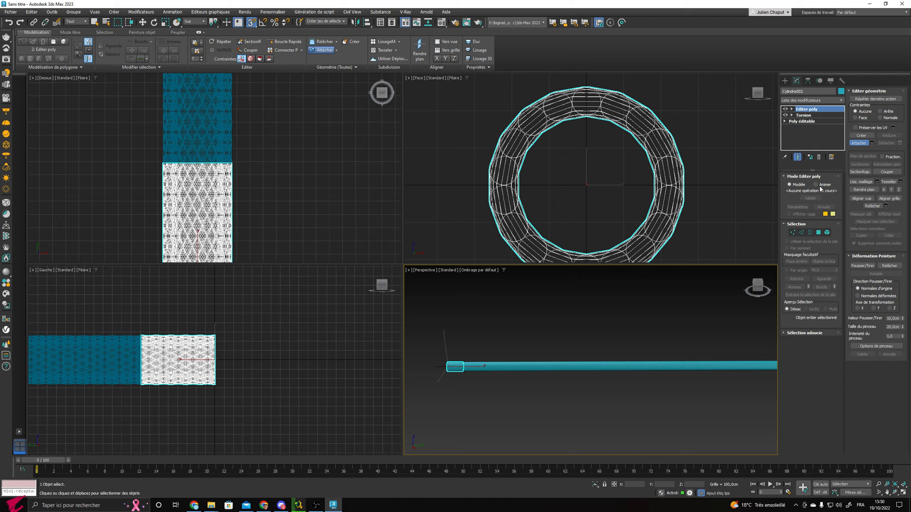
pyautogui.click(860, 143)
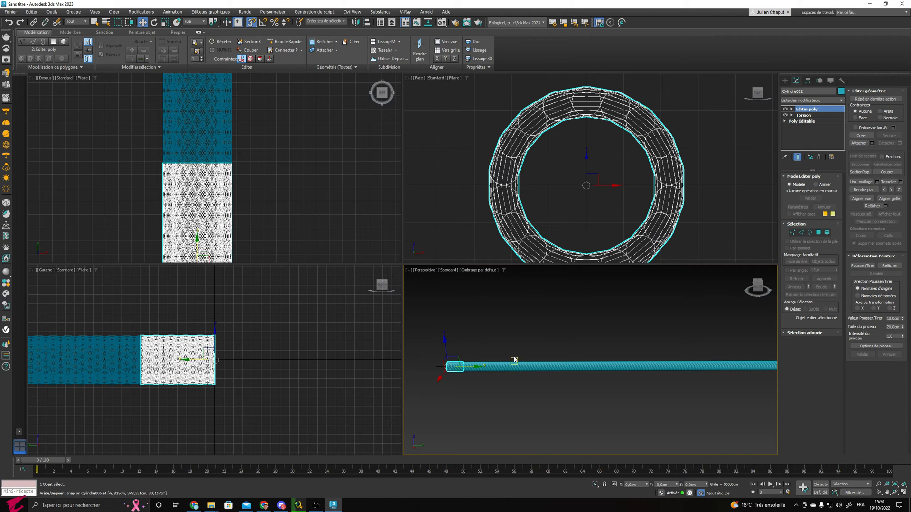
pyautogui.rightClick(454, 341)
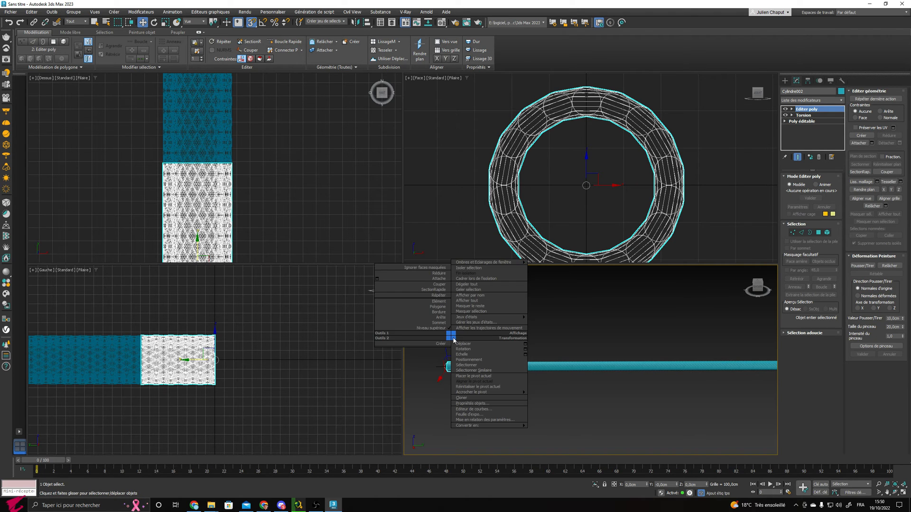
pyautogui.click(411, 3)
pyautogui.rightClick(455, 368)
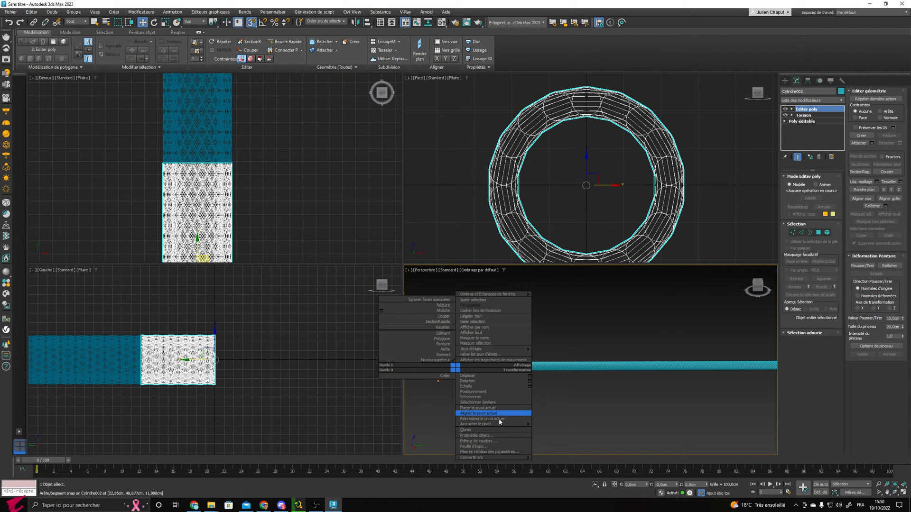
pyautogui.click(560, 463)
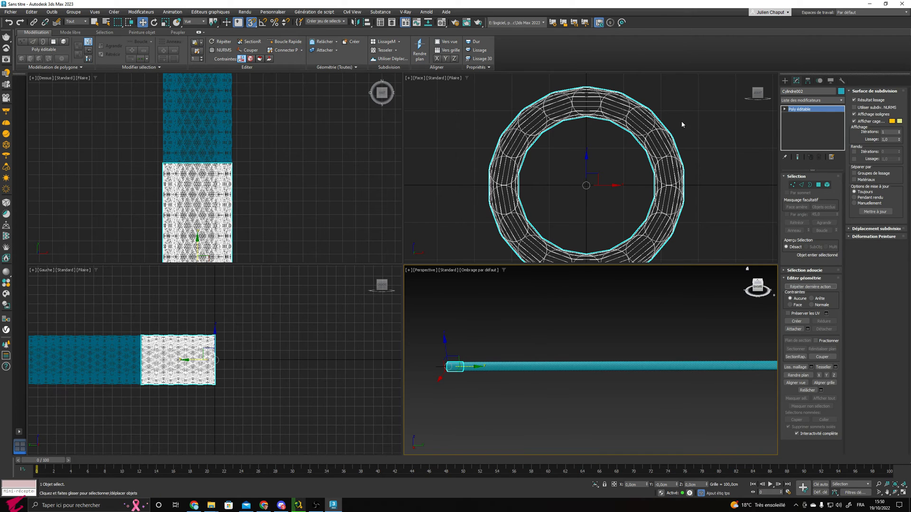
# Step: Attach all 30 instanced segments along the row to the first segment so they form one object
pyautogui.click(794, 329)
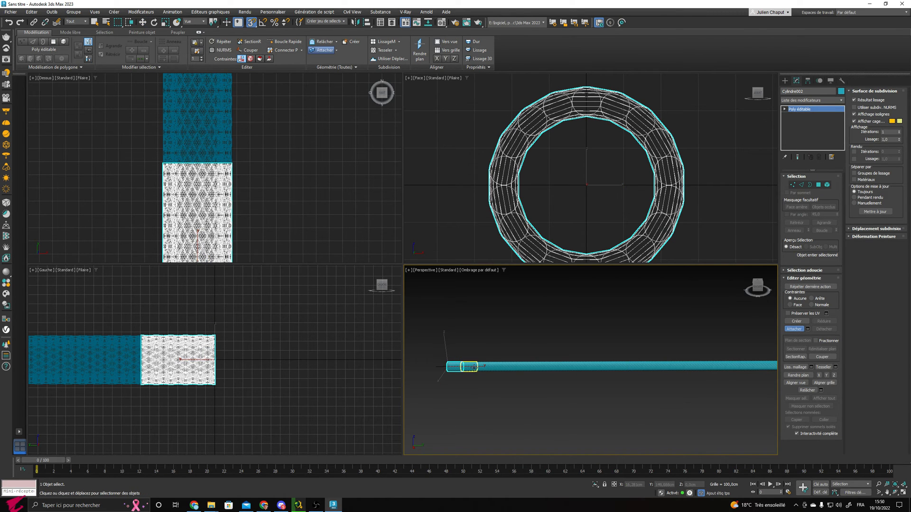
pyautogui.click(467, 367)
pyautogui.click(489, 367)
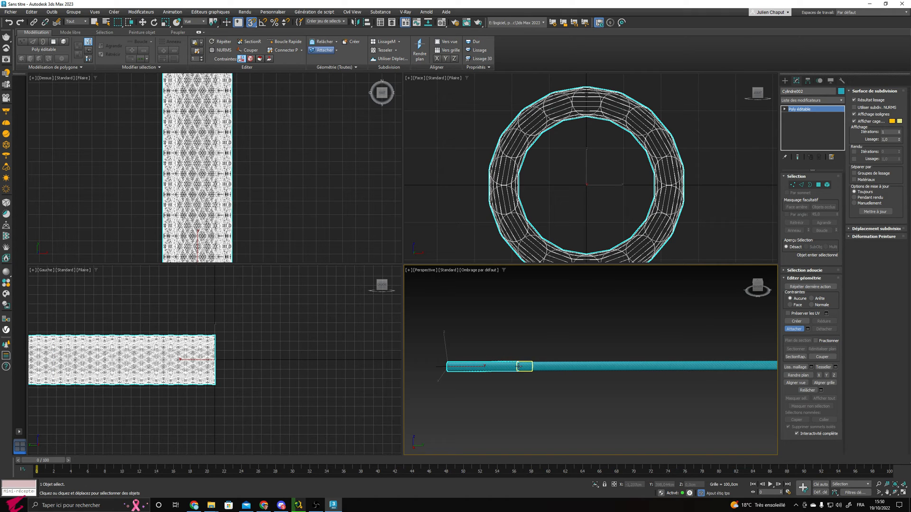
pyautogui.click(535, 367)
pyautogui.click(551, 367)
pyautogui.click(566, 367)
pyautogui.click(580, 367)
pyautogui.click(594, 367)
pyautogui.click(605, 367)
pyautogui.click(621, 366)
pyautogui.click(634, 365)
pyautogui.click(649, 366)
pyautogui.click(664, 367)
pyautogui.click(679, 367)
pyautogui.click(693, 368)
pyautogui.moveTo(706, 366); pyautogui.dragTo(566, 371, button='middle')
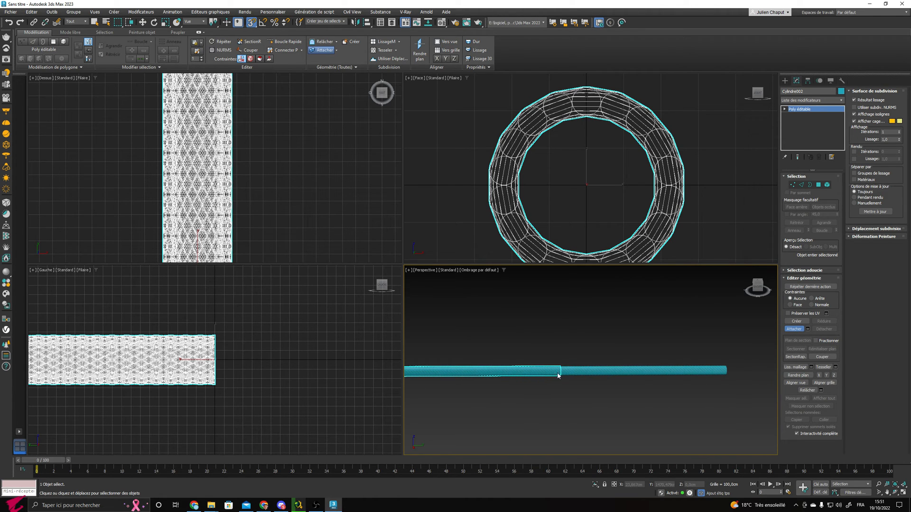
pyautogui.click(584, 372)
pyautogui.click(596, 371)
pyautogui.click(609, 371)
pyautogui.click(635, 372)
pyautogui.click(619, 370)
pyautogui.click(647, 370)
pyautogui.click(661, 370)
pyautogui.click(677, 370)
pyautogui.click(692, 370)
pyautogui.click(706, 370)
pyautogui.click(720, 370)
pyautogui.click(794, 329)
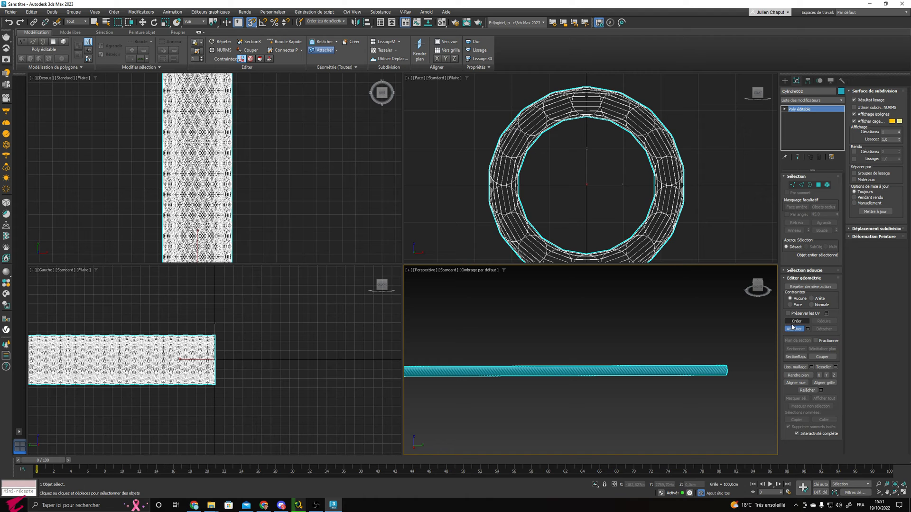
# Step: Check at element level whether a strand at the far end of the attached rope selects as one continuous piece
pyautogui.click(827, 185)
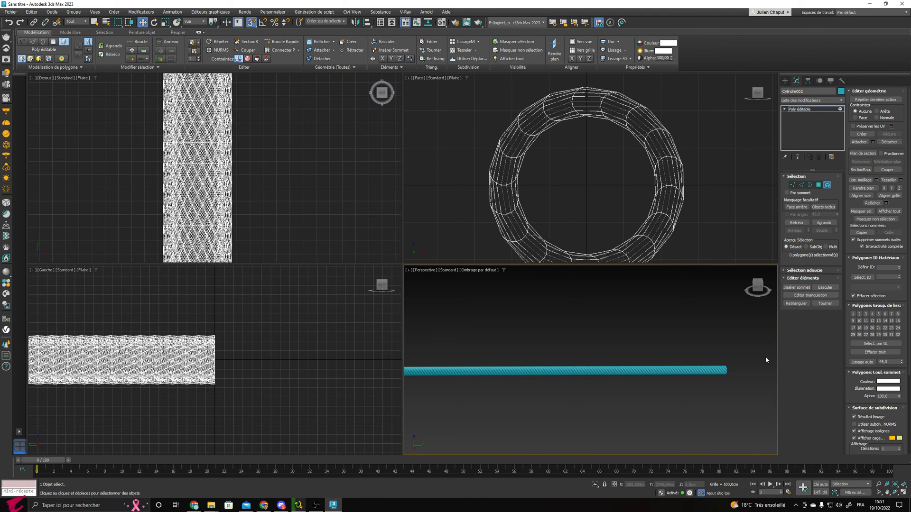
pyautogui.click(722, 370)
pyautogui.click(827, 185)
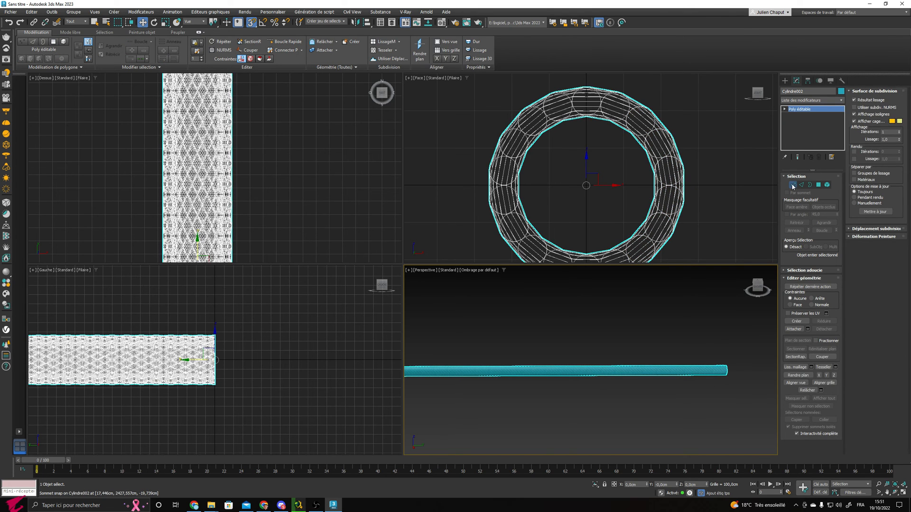
# Step: Select all vertices of the attached rope and weld them with a 0.1 cm threshold, checking a segment junction before confirming
pyautogui.click(792, 185)
pyautogui.scroll(-4, 734, 285)
pyautogui.moveTo(743, 332); pyautogui.dragTo(542, 298)
pyautogui.scroll(10, 647, 320)
pyautogui.moveTo(607, 309); pyautogui.dragTo(603, 371, button='middle')
pyautogui.click(792, 185)
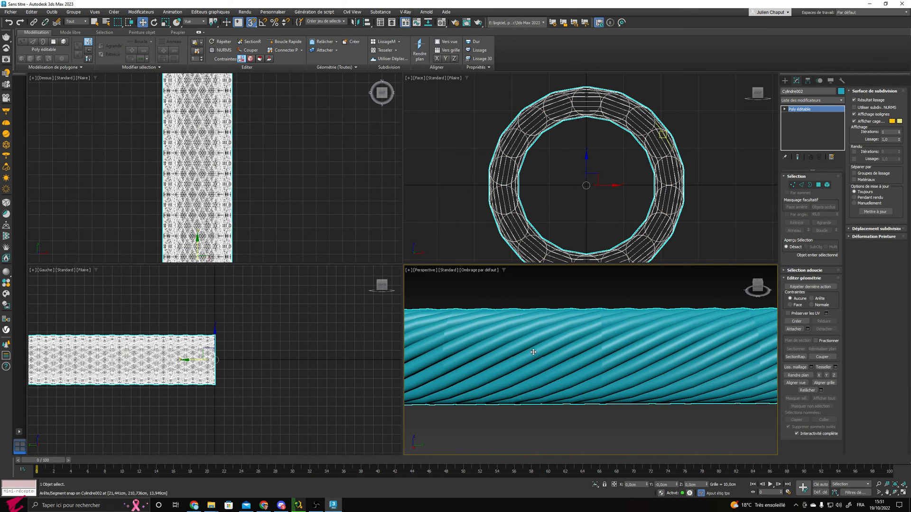
pyautogui.scroll(5, 625, 368)
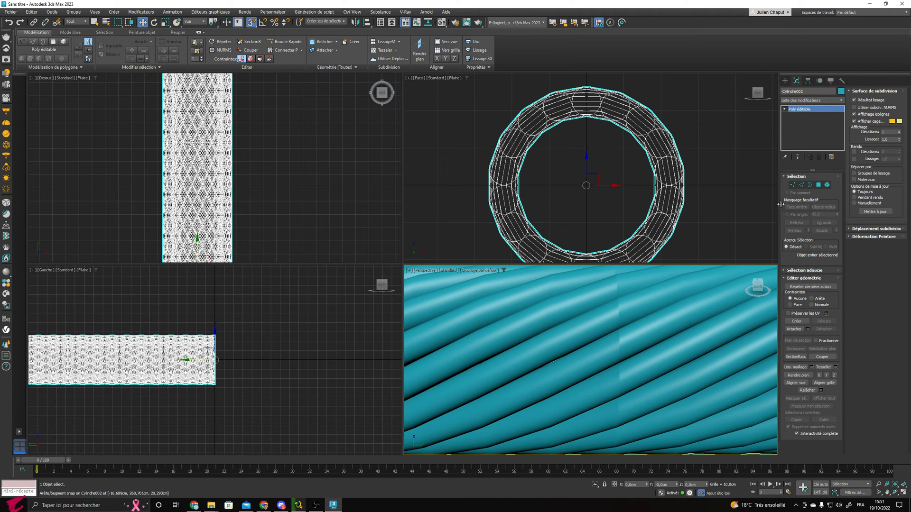
pyautogui.click(793, 185)
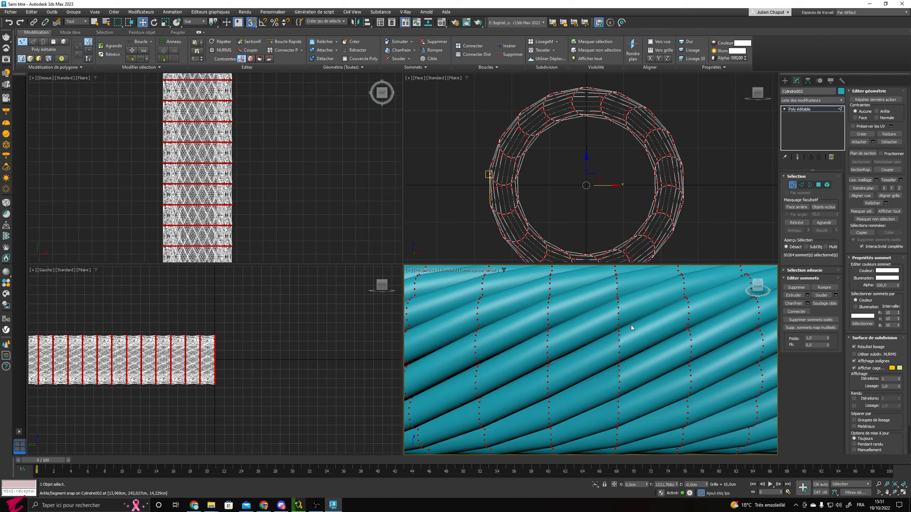
pyautogui.rightClick(612, 308)
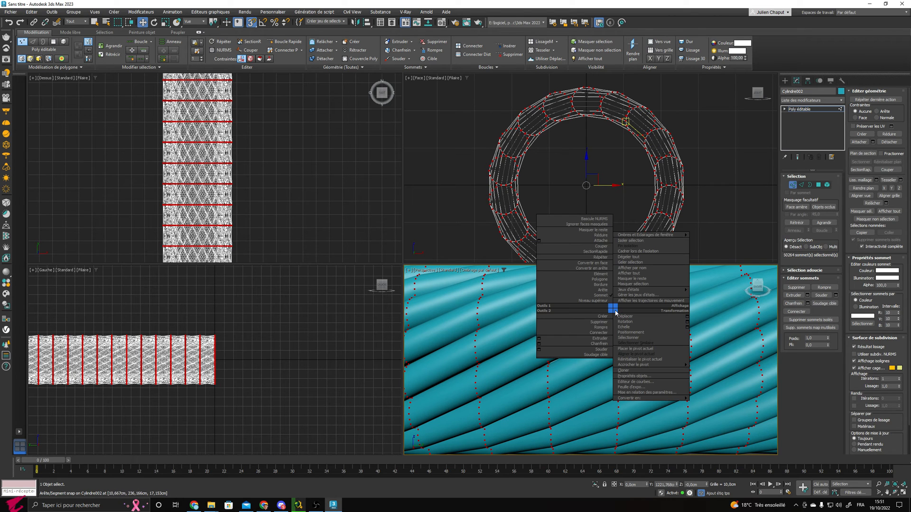
pyautogui.click(539, 350)
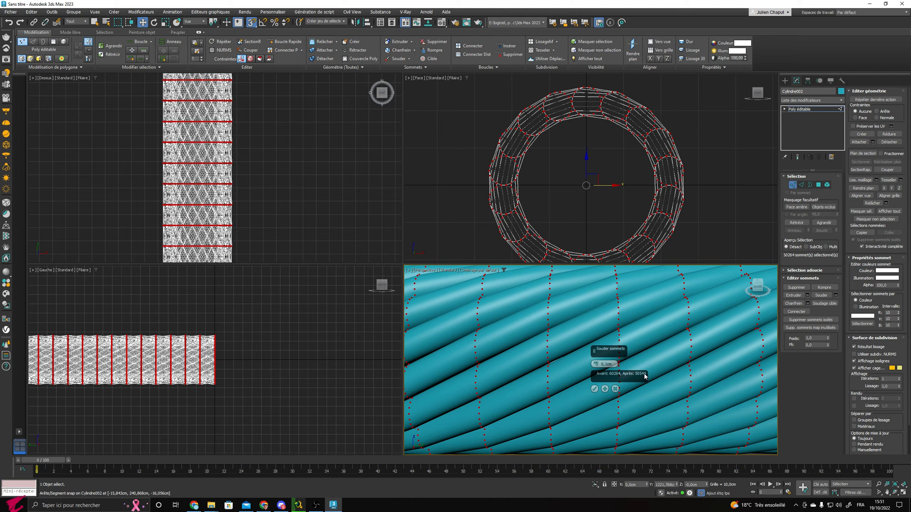
pyautogui.scroll(5, 622, 328)
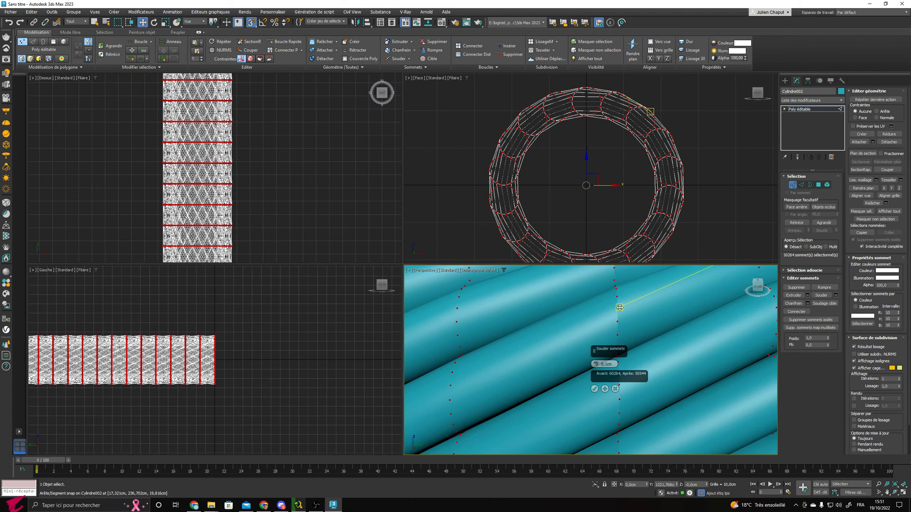
pyautogui.moveTo(624, 347); pyautogui.dragTo(587, 451, button='middle')
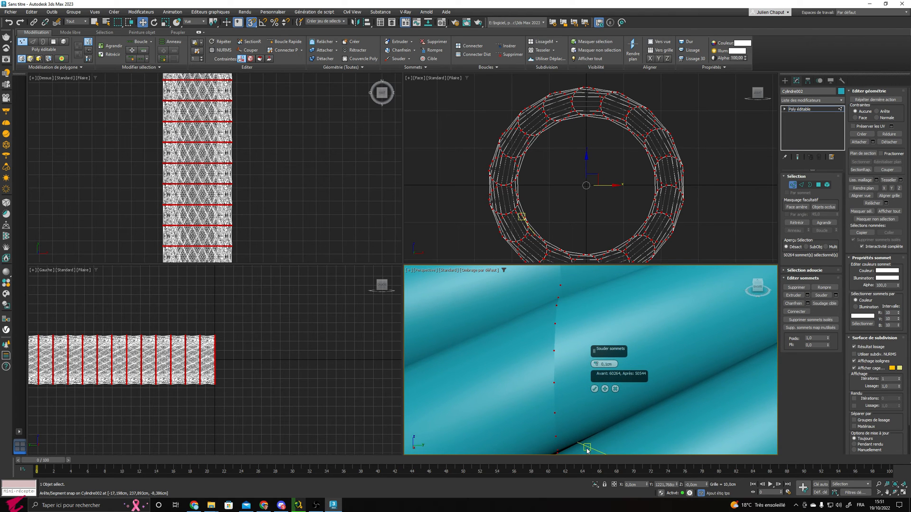
pyautogui.click(595, 390)
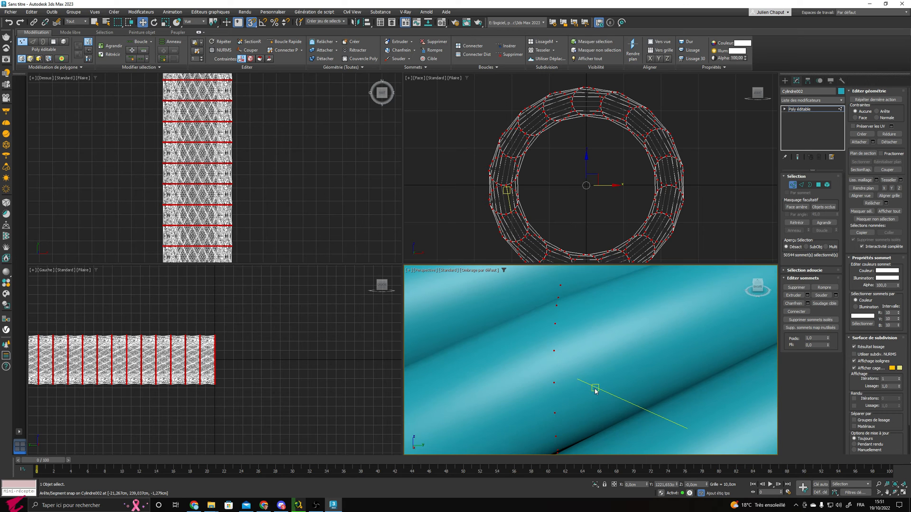
pyautogui.scroll(-8, 595, 391)
pyautogui.click(792, 185)
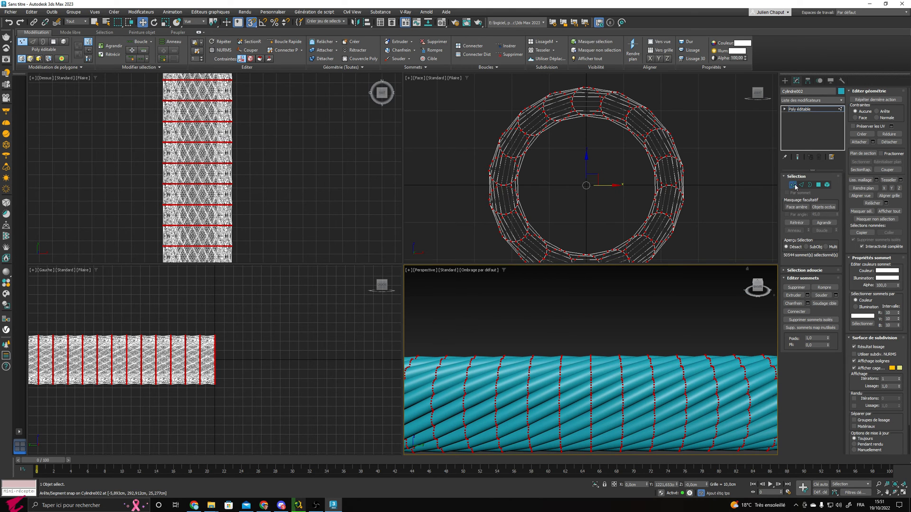
# Step: Turn off snapping and select one complete twisted strand at element level
pyautogui.click(827, 184)
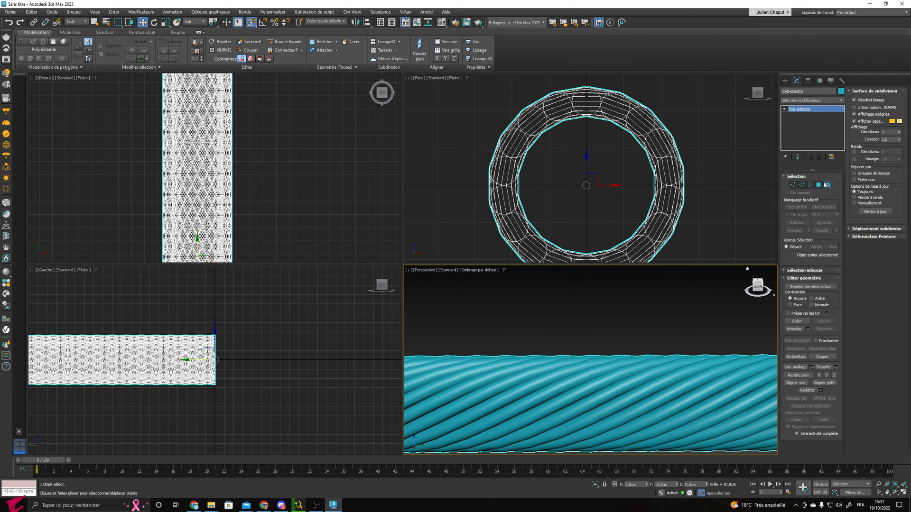
pyautogui.press('s')
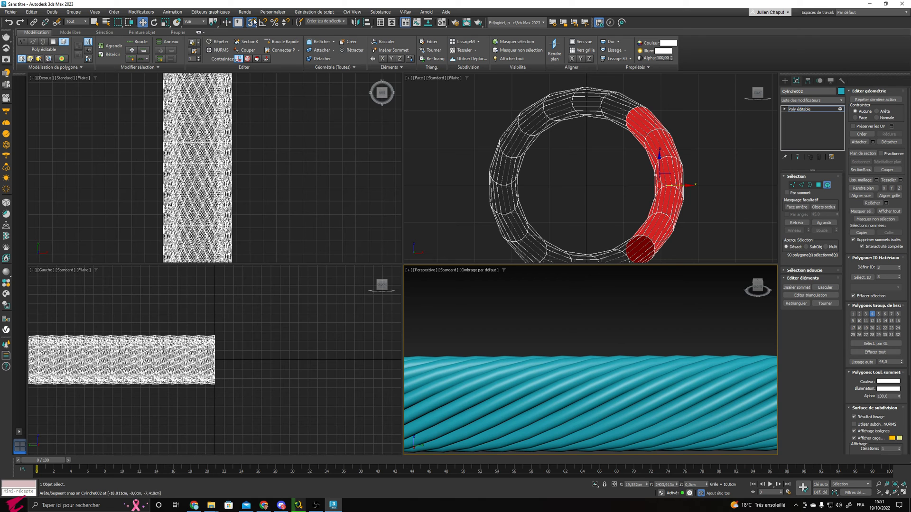
pyautogui.click(621, 375)
pyautogui.click(623, 388)
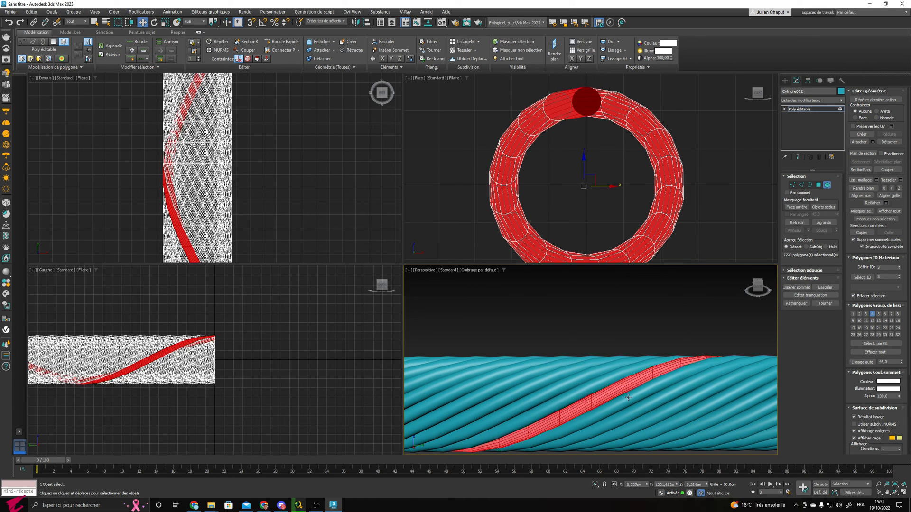
# Step: Check several twisted strands along the rope as continuous elements, then leave element level
pyautogui.click(629, 398)
pyautogui.click(665, 399)
pyautogui.click(669, 410)
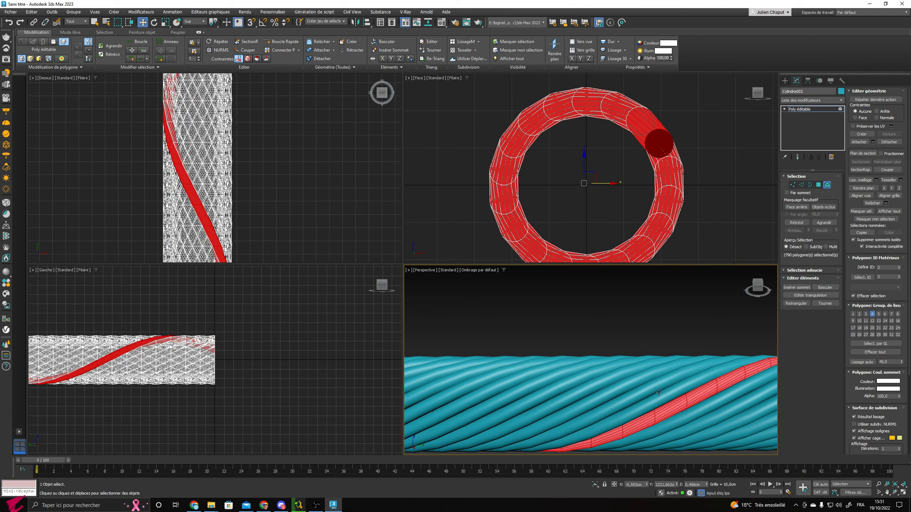
pyautogui.click(653, 384)
pyautogui.click(636, 378)
pyautogui.click(633, 365)
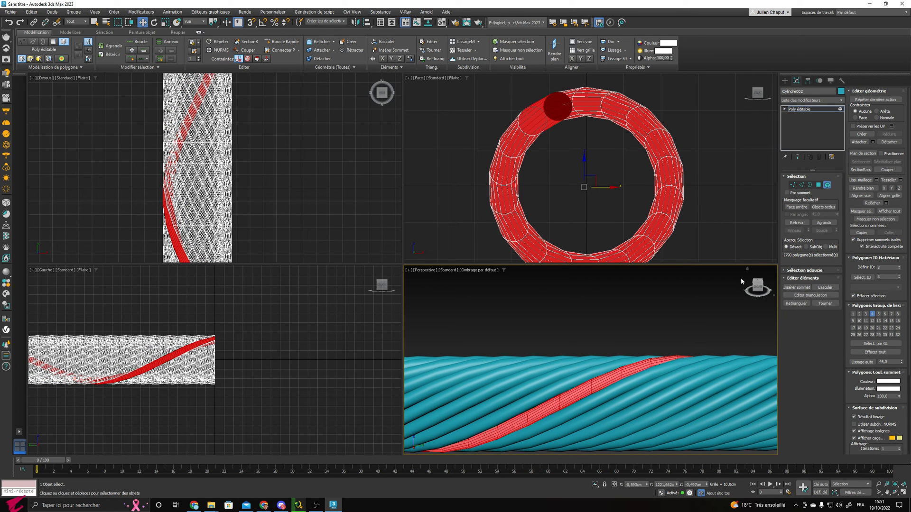
pyautogui.click(827, 186)
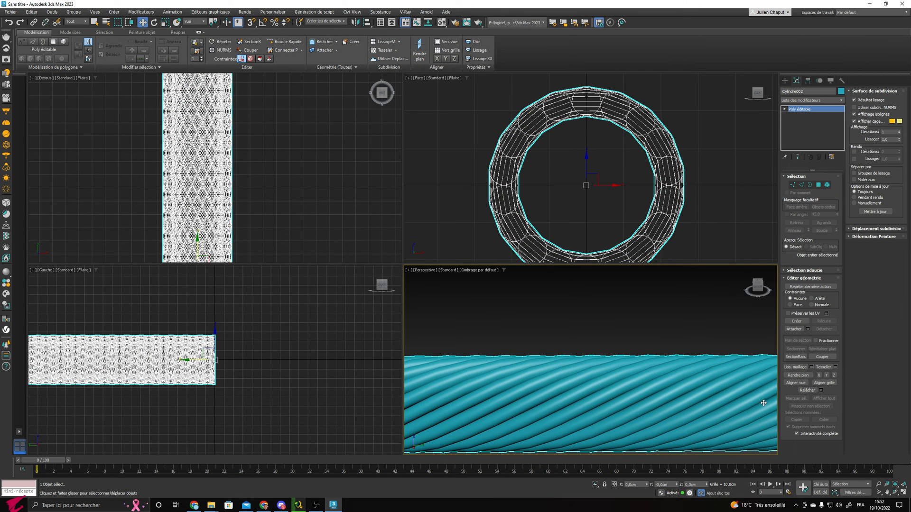
# Step: Open the spline shape creation options for drawing a path beside the rope
pyautogui.scroll(-5, 657, 393)
pyautogui.moveTo(664, 407); pyautogui.dragTo(553, 394, button='middle')
pyautogui.keyDown('alt'); pyautogui.moveTo(553, 394); pyautogui.dragTo(493, 423, button='middle'); pyautogui.keyUp('alt')
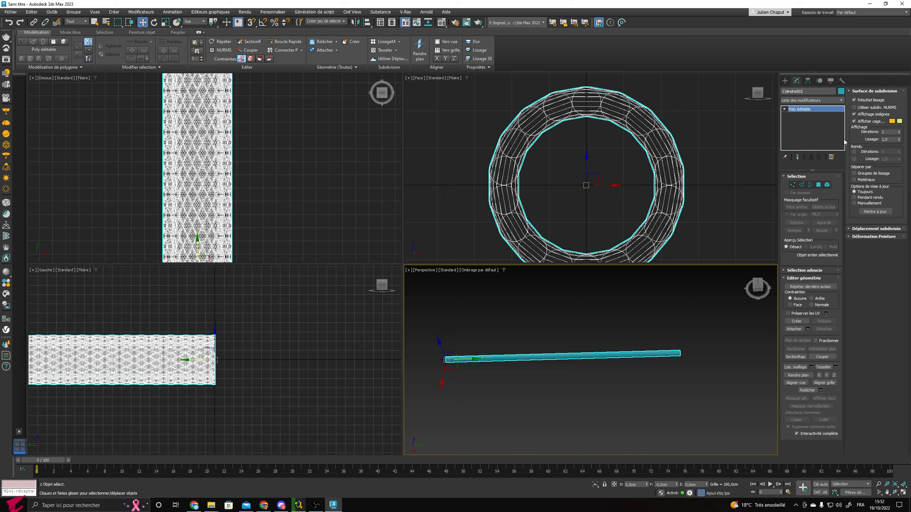
pyautogui.click(785, 80)
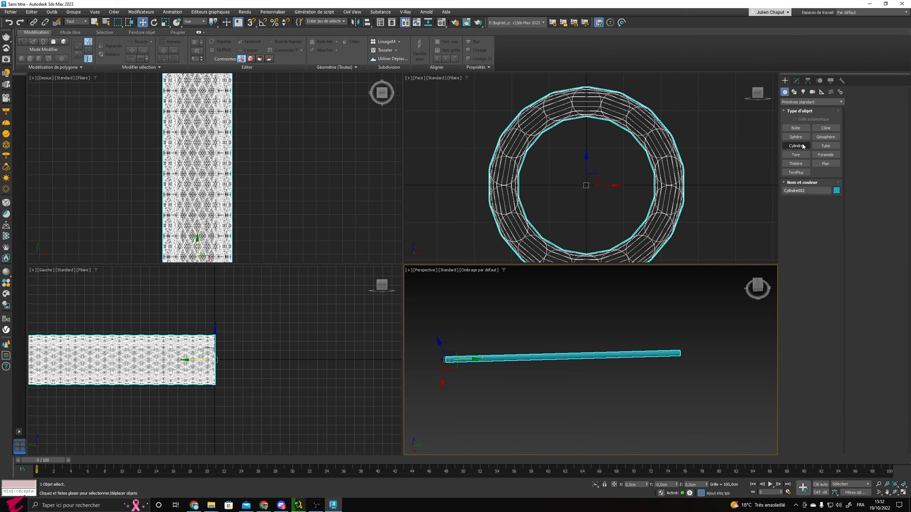
pyautogui.click(794, 91)
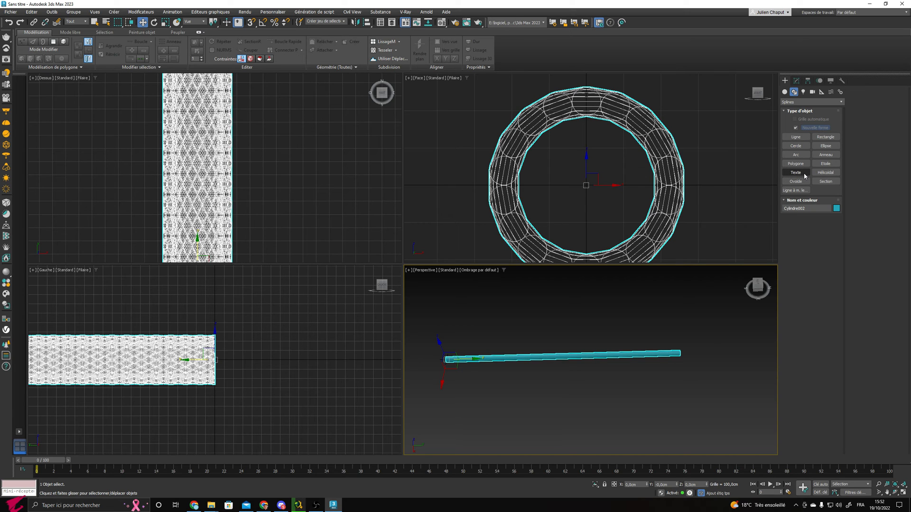
pyautogui.click(804, 156)
pyautogui.moveTo(311, 178); pyautogui.dragTo(308, 236)
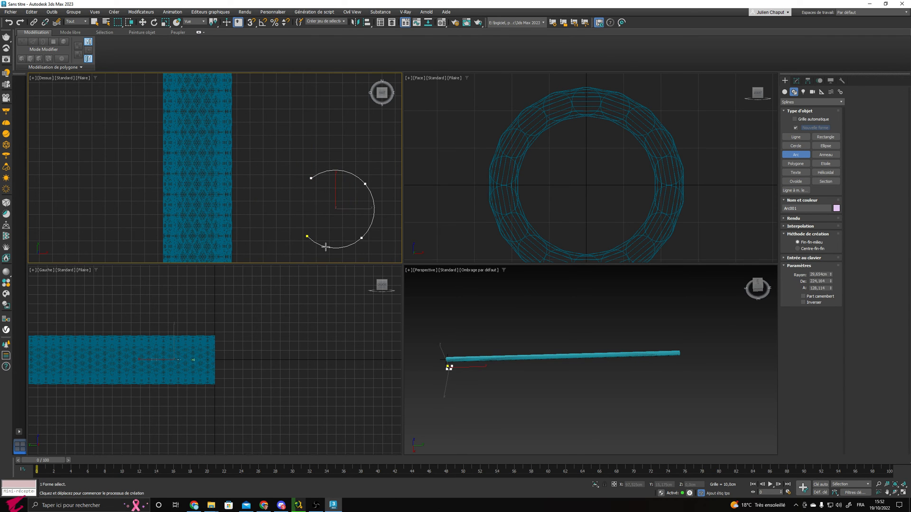
pyautogui.rightClick(324, 240)
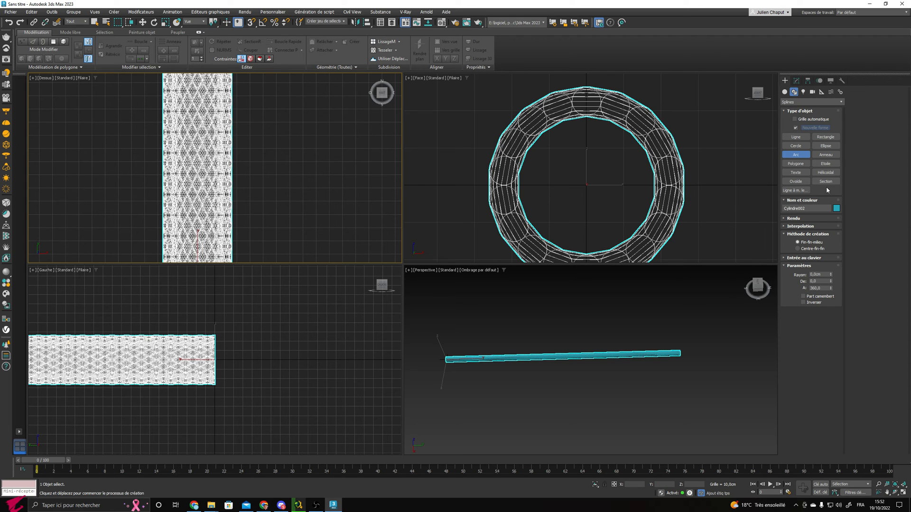
# Step: Draw an open four-point zigzag line in the top view, starting at the rope's near end and crossing the rope
pyautogui.click(796, 137)
pyautogui.scroll(-5, 267, 202)
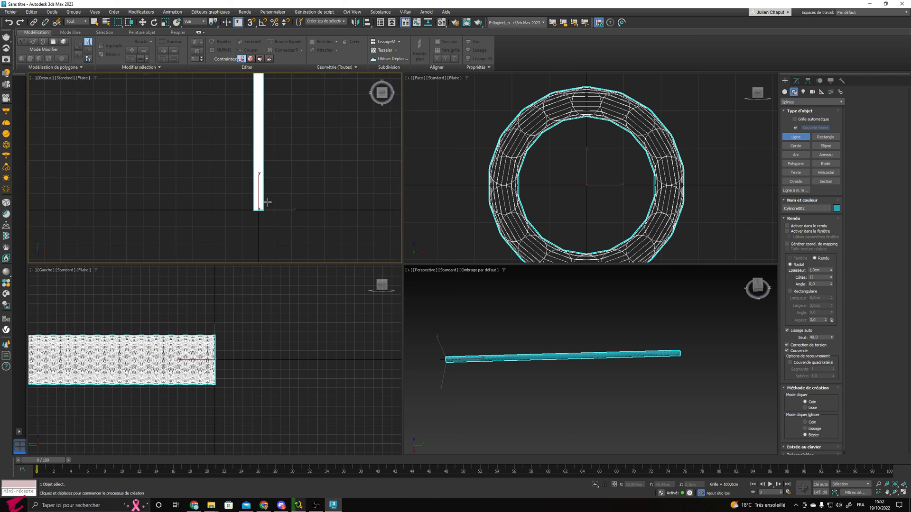
pyautogui.moveTo(272, 199); pyautogui.dragTo(253, 240, button='middle')
pyautogui.scroll(-2, 252, 240)
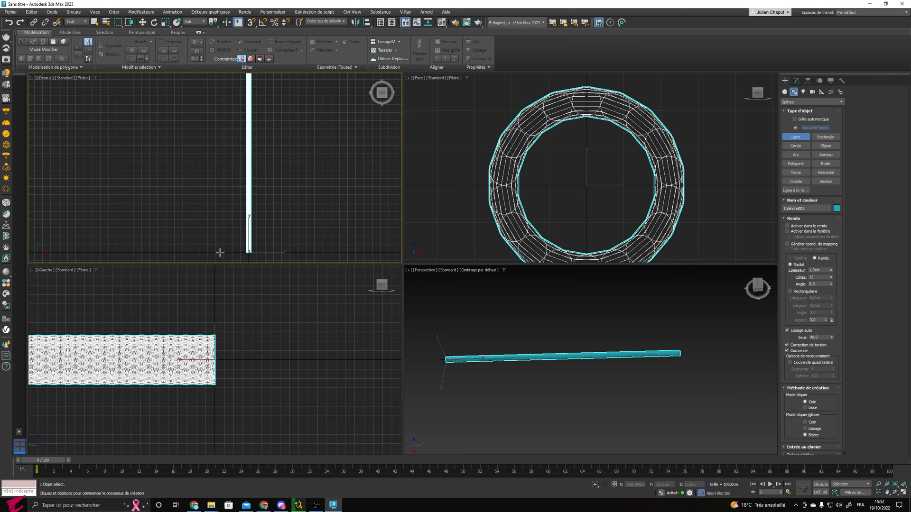
pyautogui.click(250, 253)
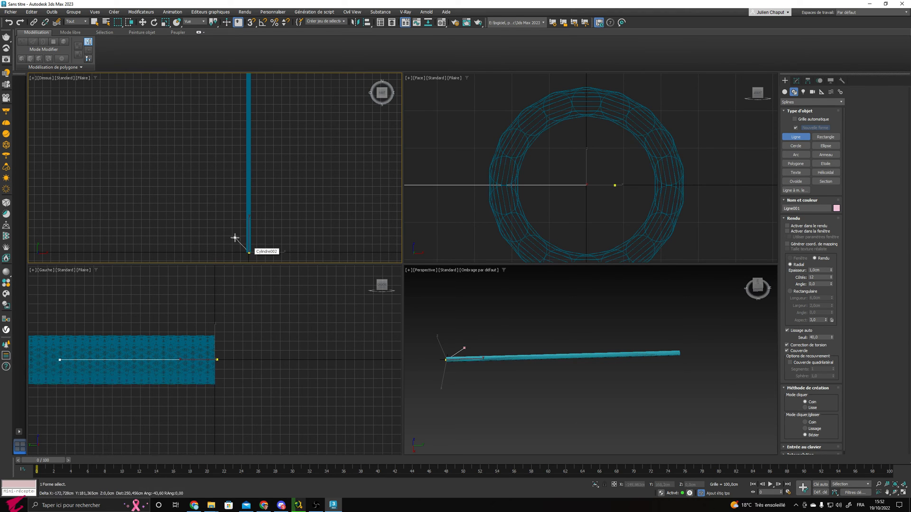
pyautogui.click(199, 213)
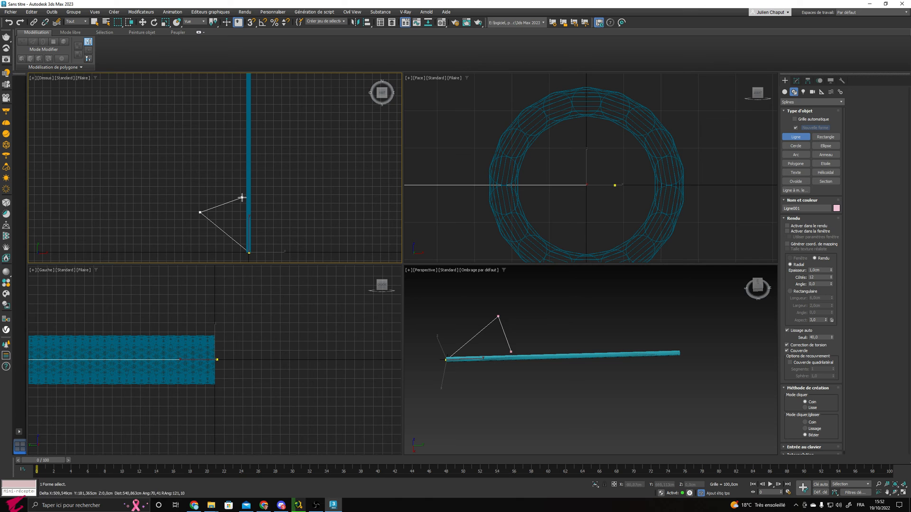
pyautogui.click(290, 178)
pyautogui.click(251, 141)
pyautogui.rightClick(305, 154)
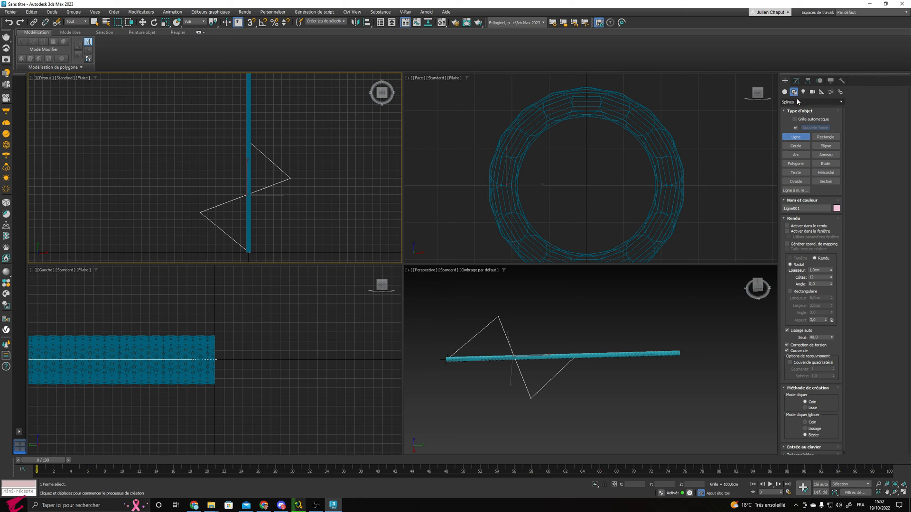
# Step: Select all four vertices of the zigzag line and convert them to smooth (Lissage) vertices
pyautogui.click(796, 80)
pyautogui.click(803, 355)
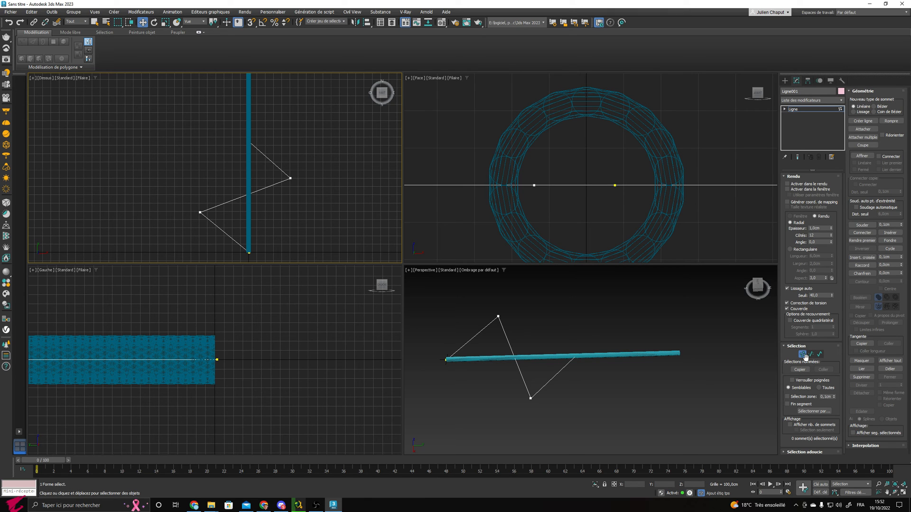
pyautogui.moveTo(602, 408); pyautogui.dragTo(408, 301)
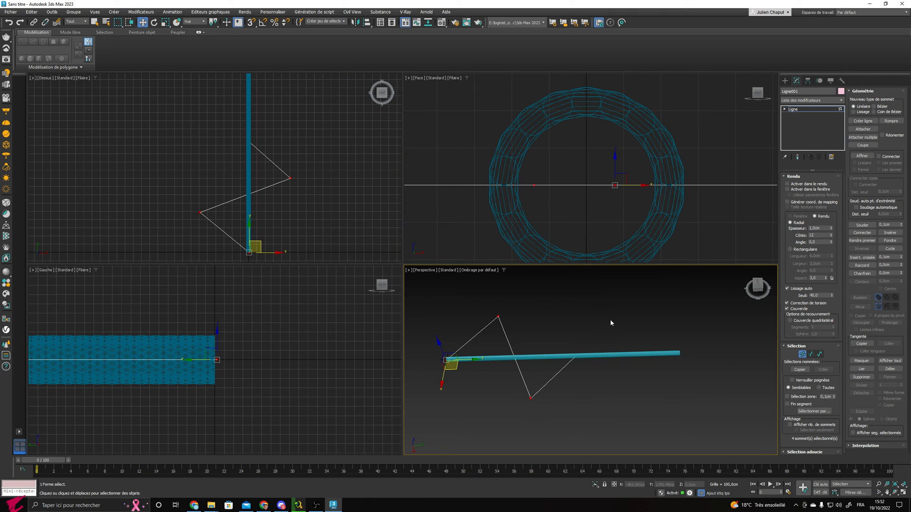
pyautogui.rightClick(557, 300)
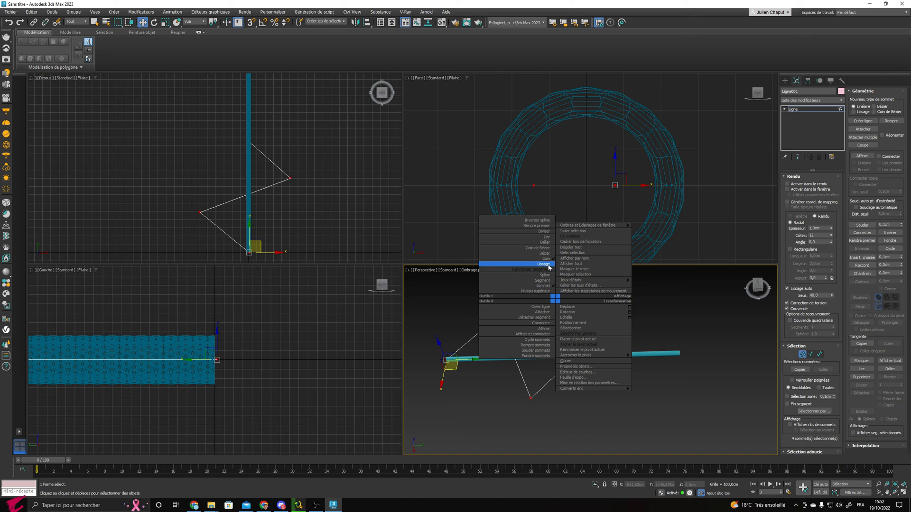
pyautogui.click(544, 265)
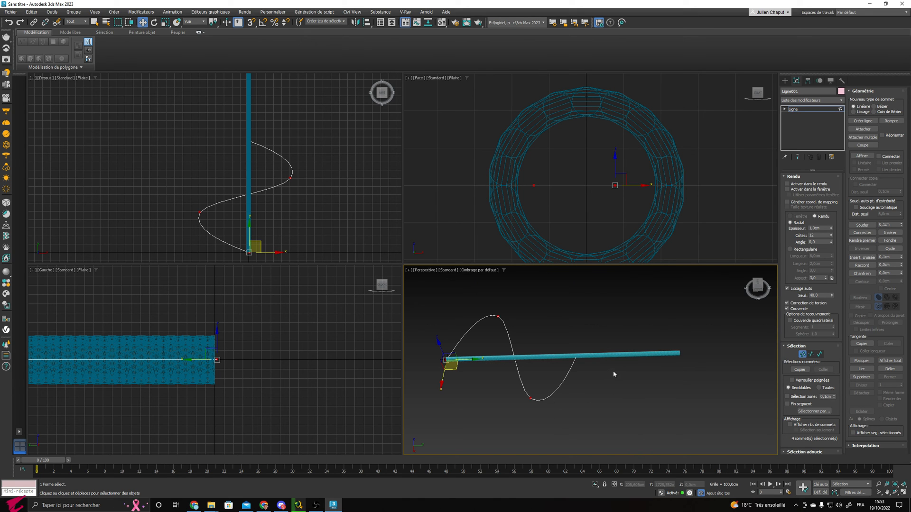
# Step: Try converting the line's vertices to Bézier and reshaping the far end of the curve with tangent handles
pyautogui.click(499, 315)
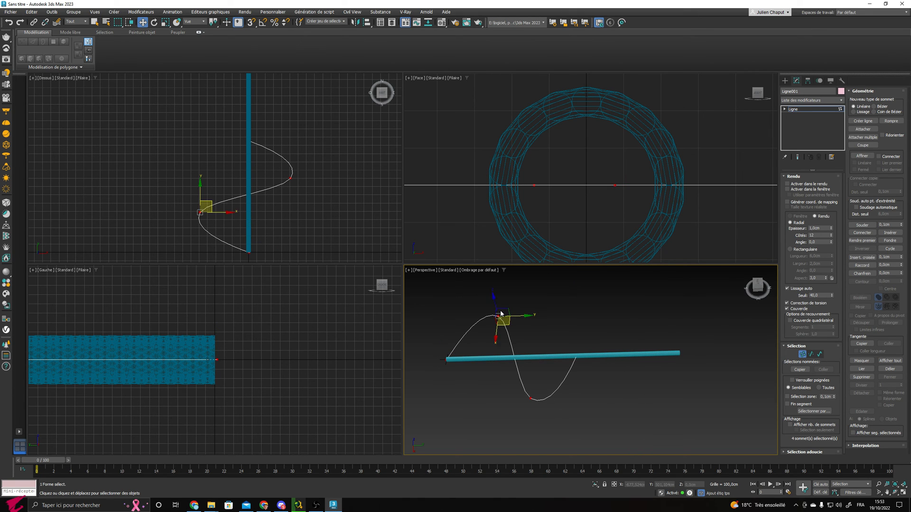
pyautogui.rightClick(526, 301)
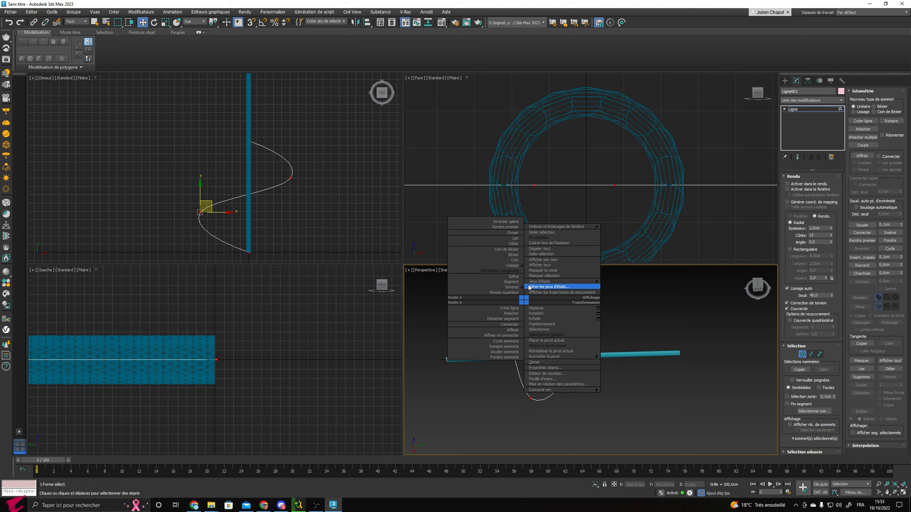
pyautogui.click(510, 255)
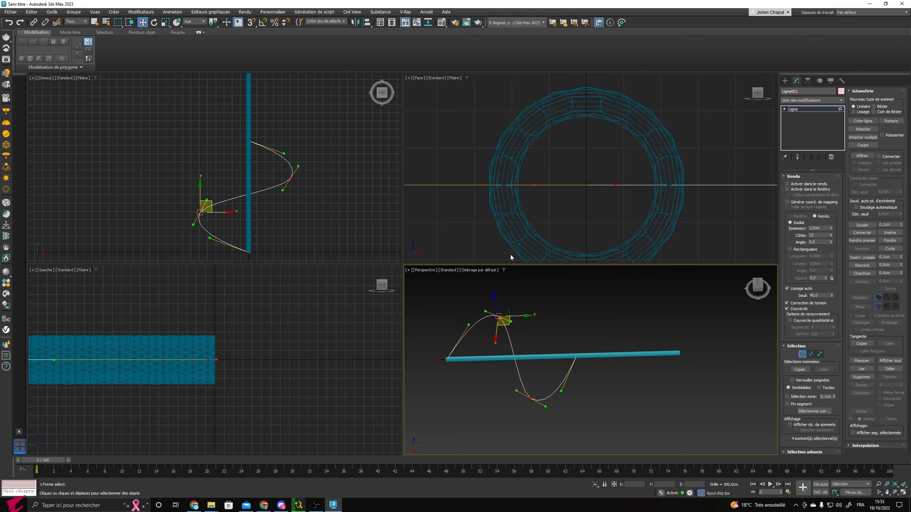
pyautogui.moveTo(561, 393); pyautogui.dragTo(582, 398)
pyautogui.click(528, 400)
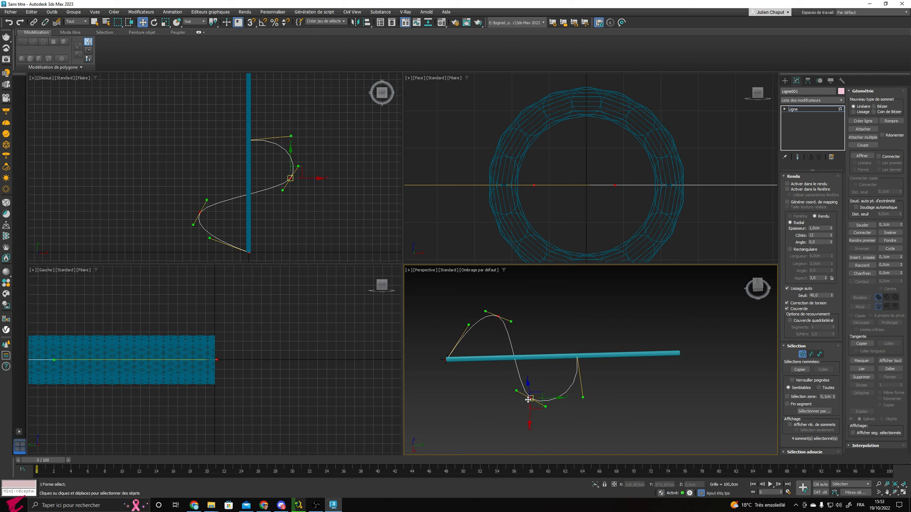
pyautogui.moveTo(516, 391)
pyautogui.mouseDown()
pyautogui.moveTo(510, 396)
pyautogui.moveTo(517, 391)
pyautogui.mouseUp()
pyautogui.click(650, 403)
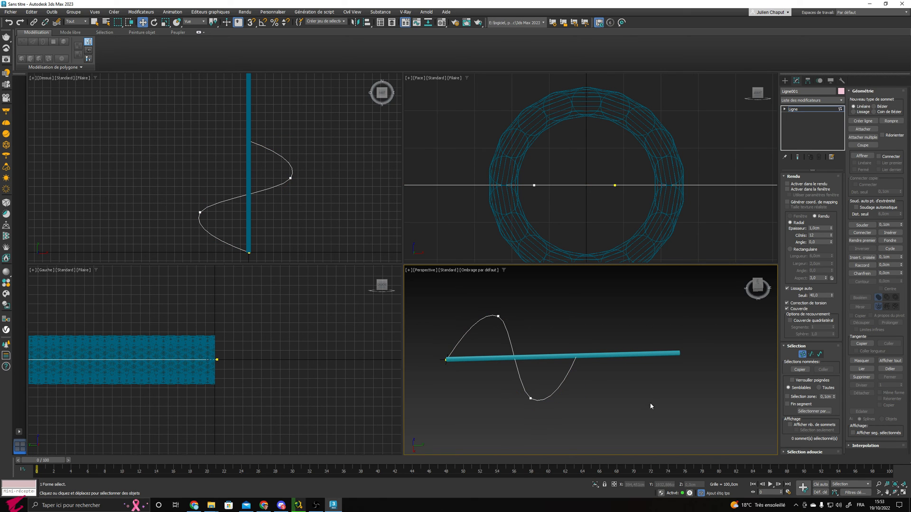
# Step: Apply the world-space path deform modifier, Déf. traj. (WSM), to the rope and assign the curved line as its path
pyautogui.click(802, 355)
pyautogui.click(627, 356)
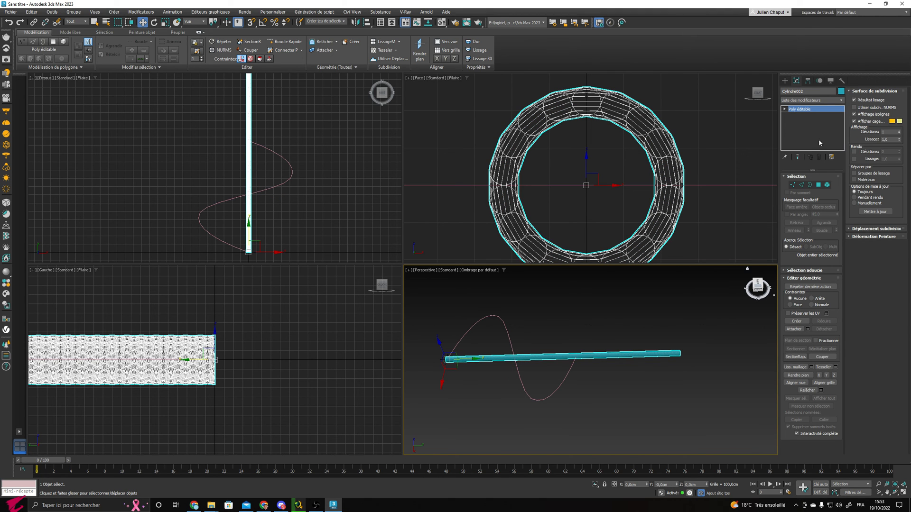
pyautogui.click(814, 100)
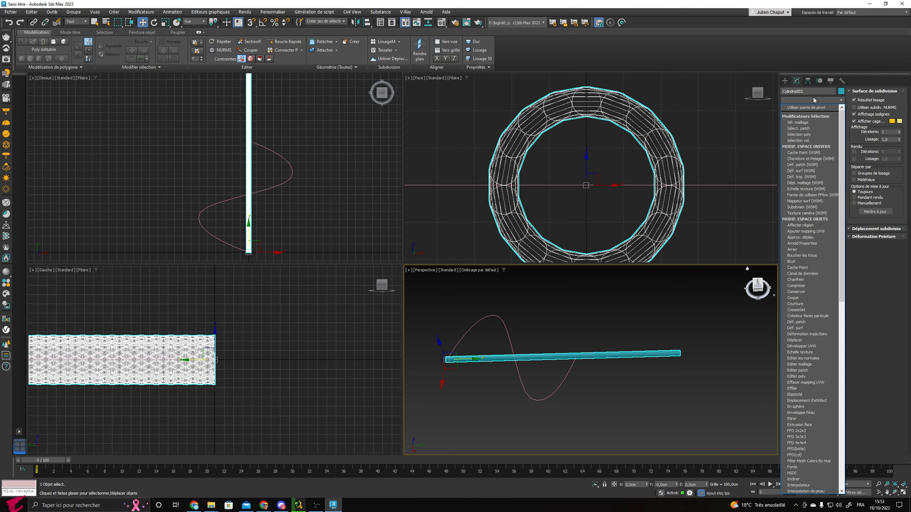
pyautogui.click(799, 177)
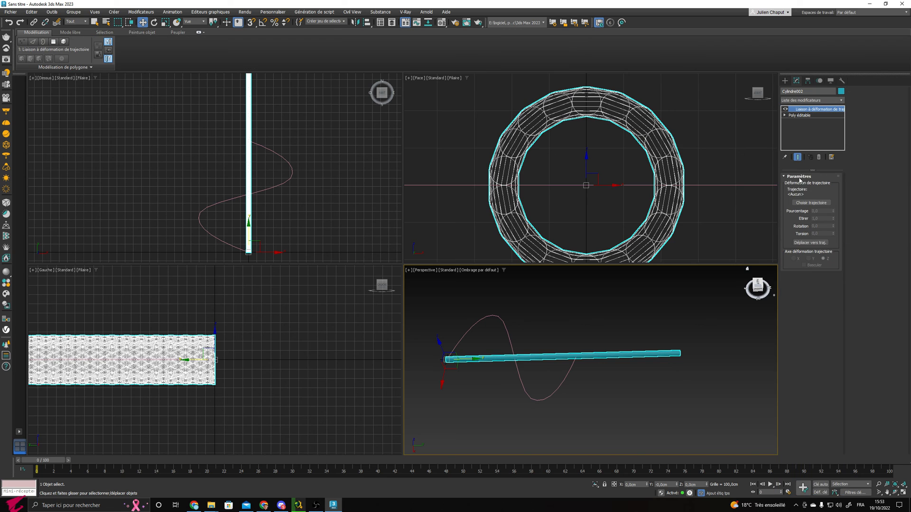
pyautogui.click(812, 203)
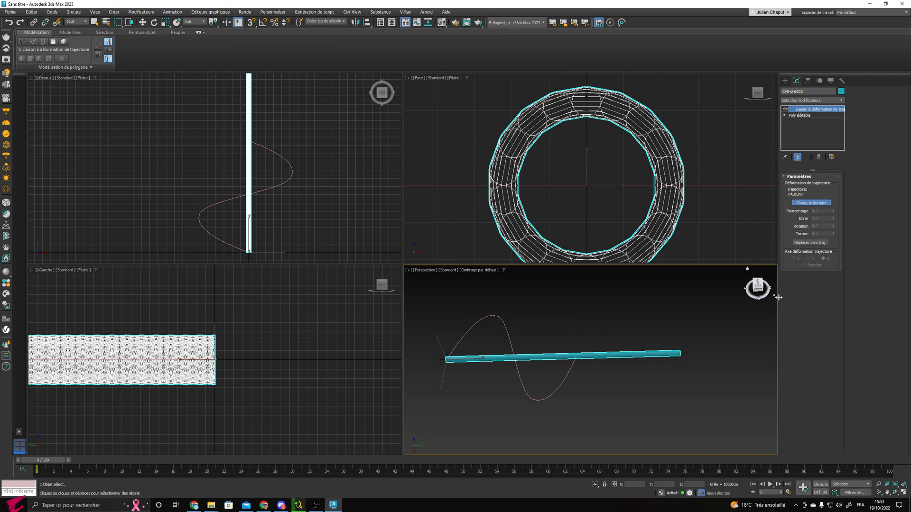
pyautogui.click(563, 380)
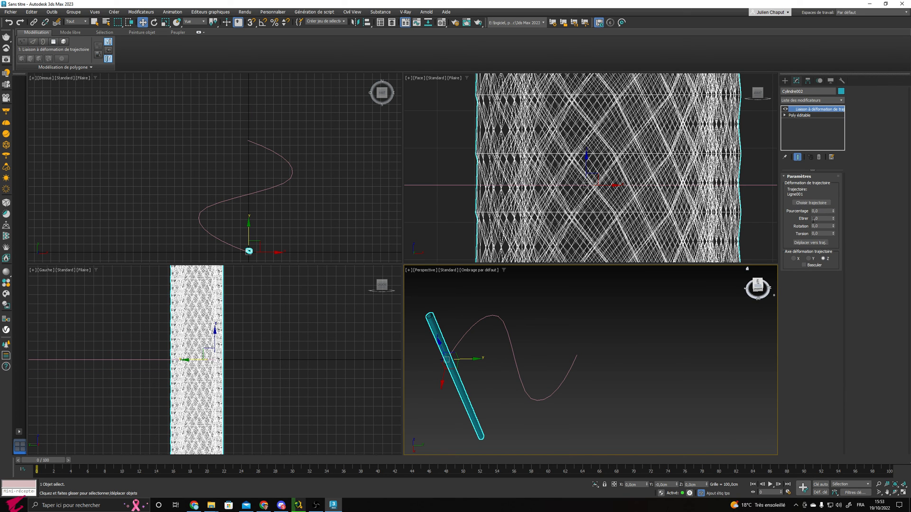
# Step: Move the rope onto the path and increase its path percentage until the whole rope follows the S-shaped curve
pyautogui.click(809, 243)
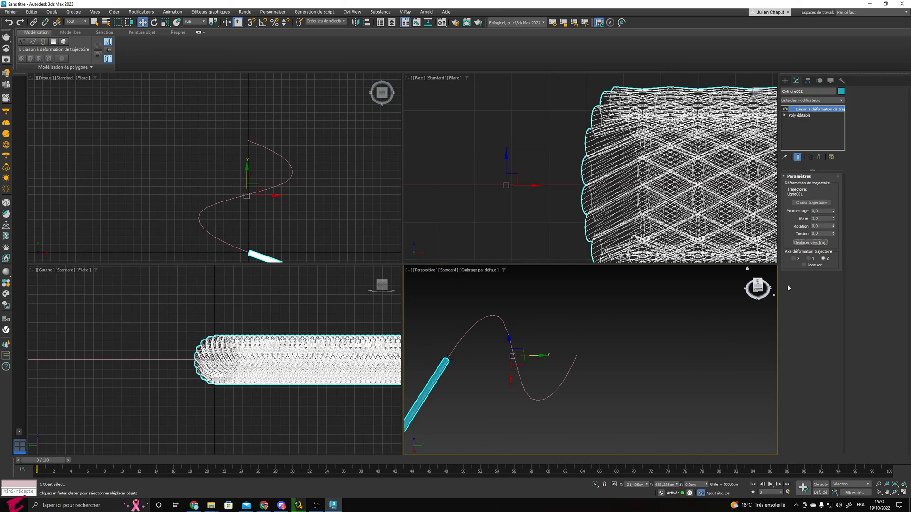
pyautogui.moveTo(833, 211); pyautogui.dragTo(834, 98)
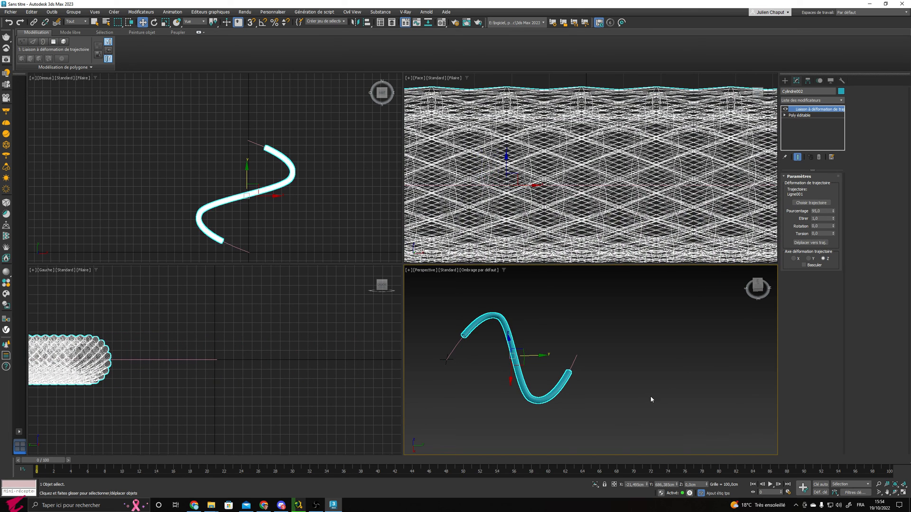
pyautogui.click(639, 380)
# Step: Inspect the deformed rope along the curve from several angles in a maximised perspective view
pyautogui.keyDown('alt'); pyautogui.moveTo(635, 387); pyautogui.dragTo(746, 444, button='middle'); pyautogui.keyUp('alt')
pyautogui.hotkey('alt', 'w')
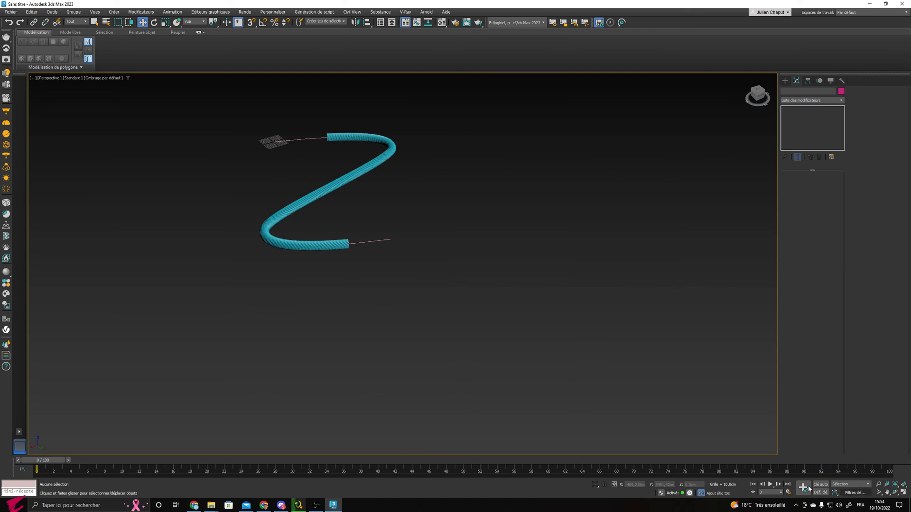
pyautogui.keyDown('alt'); pyautogui.moveTo(422, 243); pyautogui.dragTo(250, 261, button='middle'); pyautogui.keyUp('alt')
pyautogui.scroll(5, 305, 223)
pyautogui.keyDown('alt'); pyautogui.moveTo(305, 224); pyautogui.dragTo(449, 321, button='middle'); pyautogui.keyUp('alt')
pyautogui.scroll(-3, 448, 319)
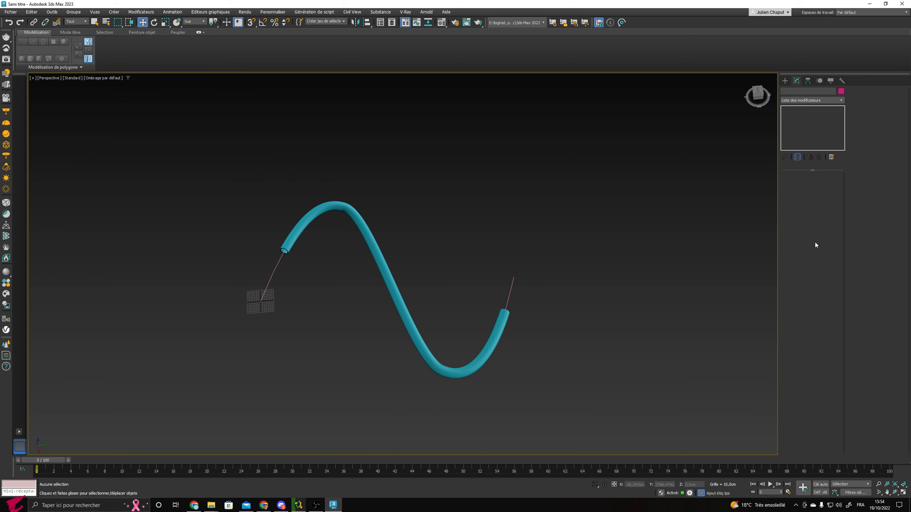
pyautogui.hotkey('alt', 'Tab')
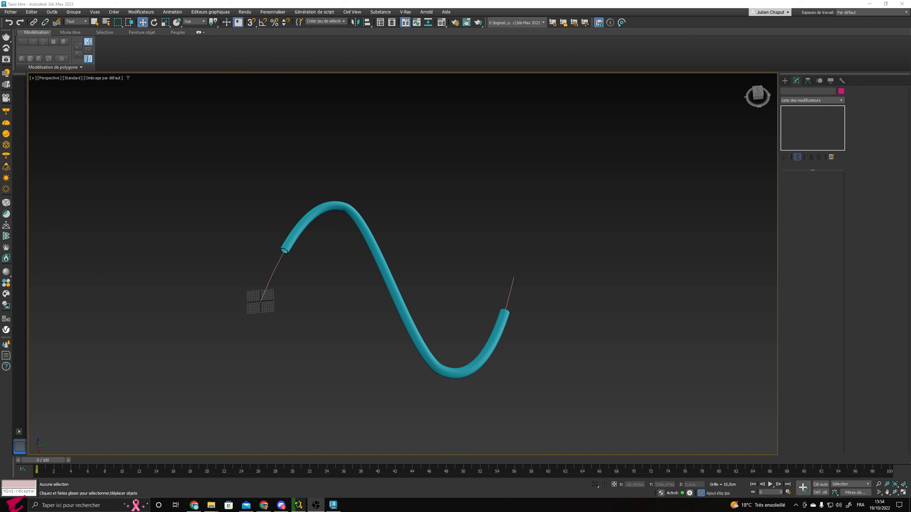